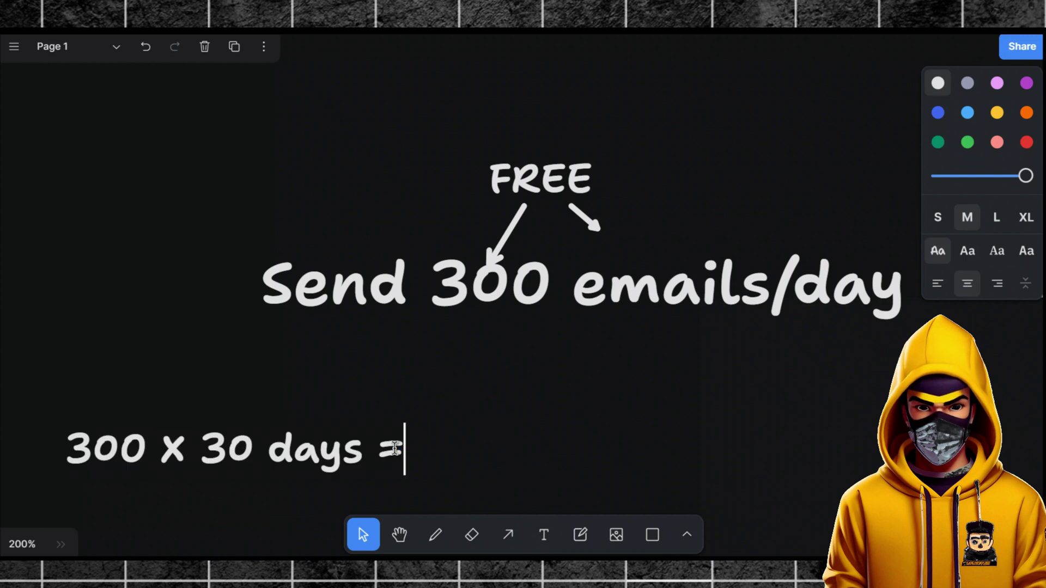
Complete the calculation text as "300 X 30 days = 9,000" and move it fully into view below the emails/day heading
type("9,000")
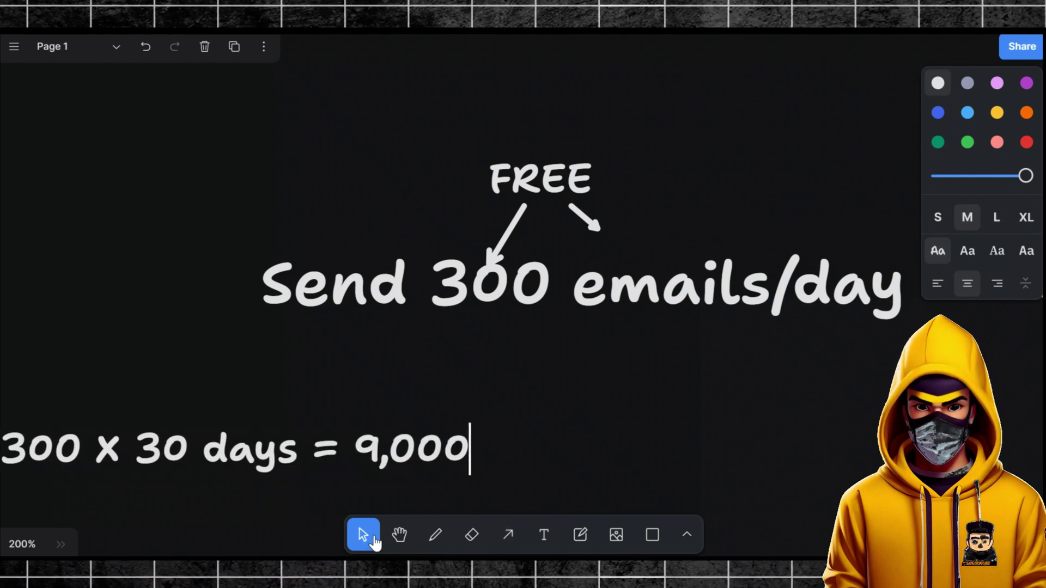
left_click(413, 489)
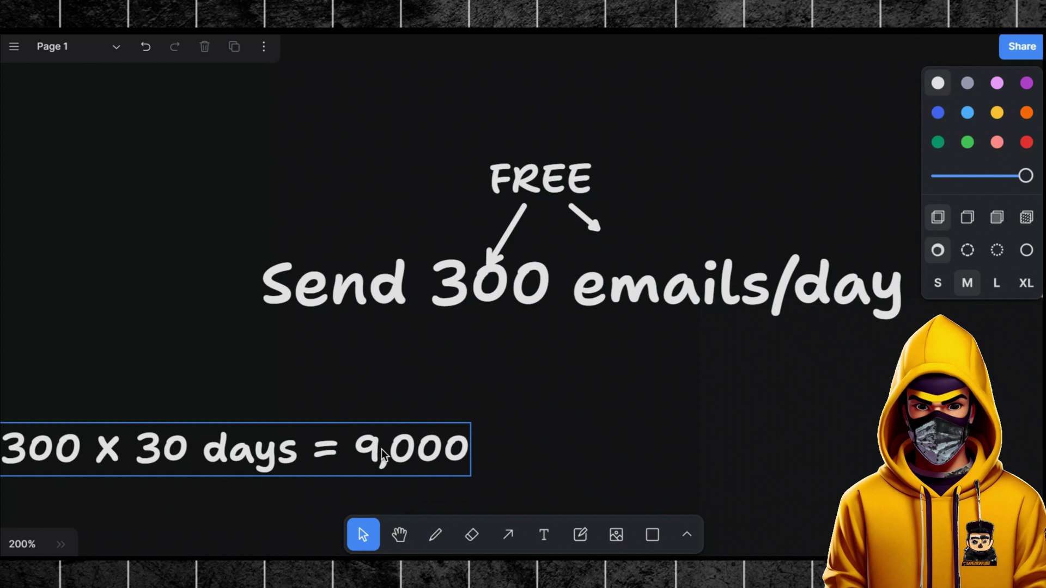
left_click(449, 446)
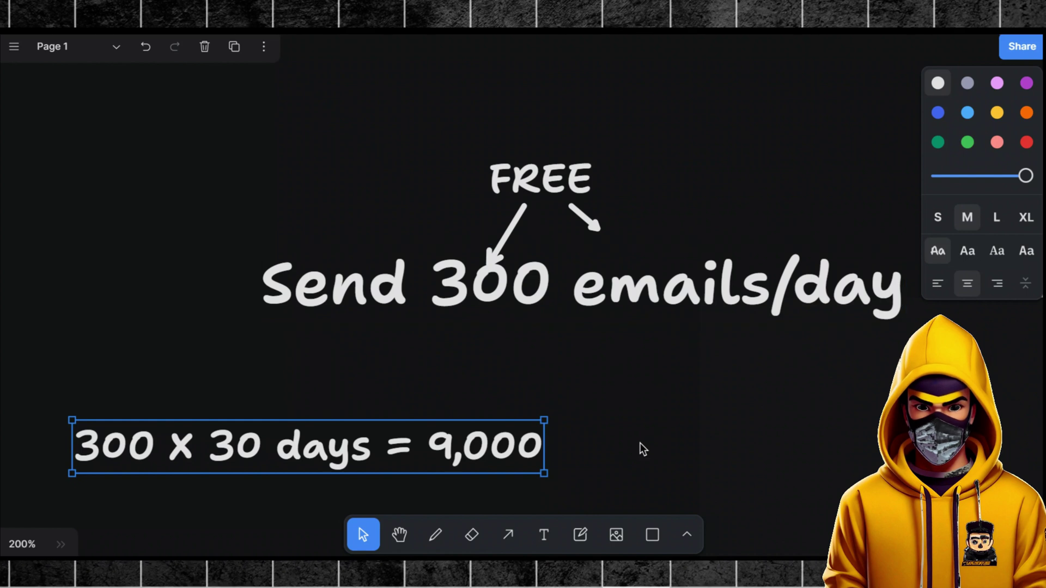
Read through the whiteboard notes on credit card needs, monthly cost, the Brevo logo and the list of features in the Free plan
left_click(400, 536)
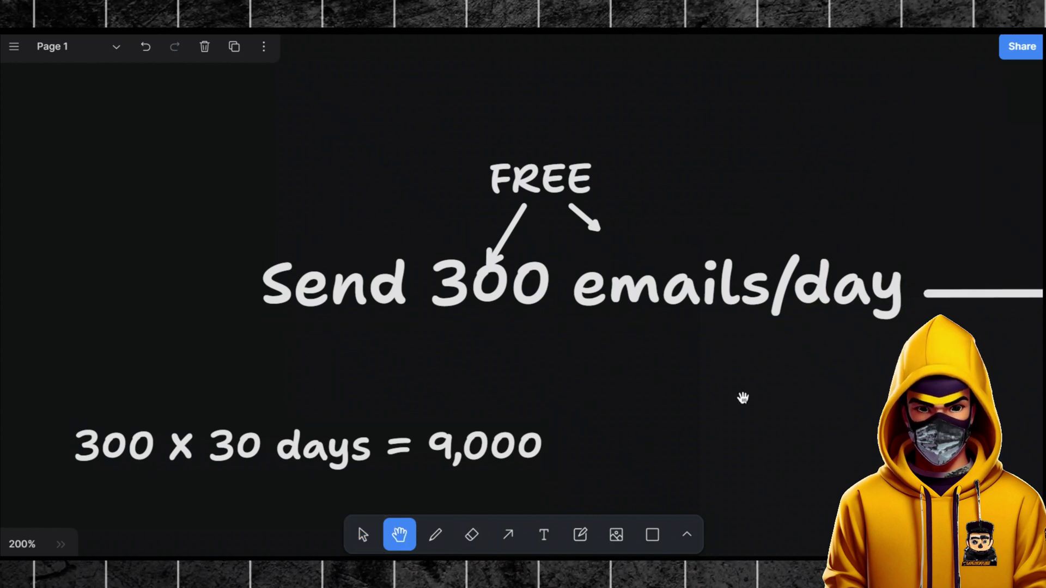
left_click_drag(743, 397, 380, 390)
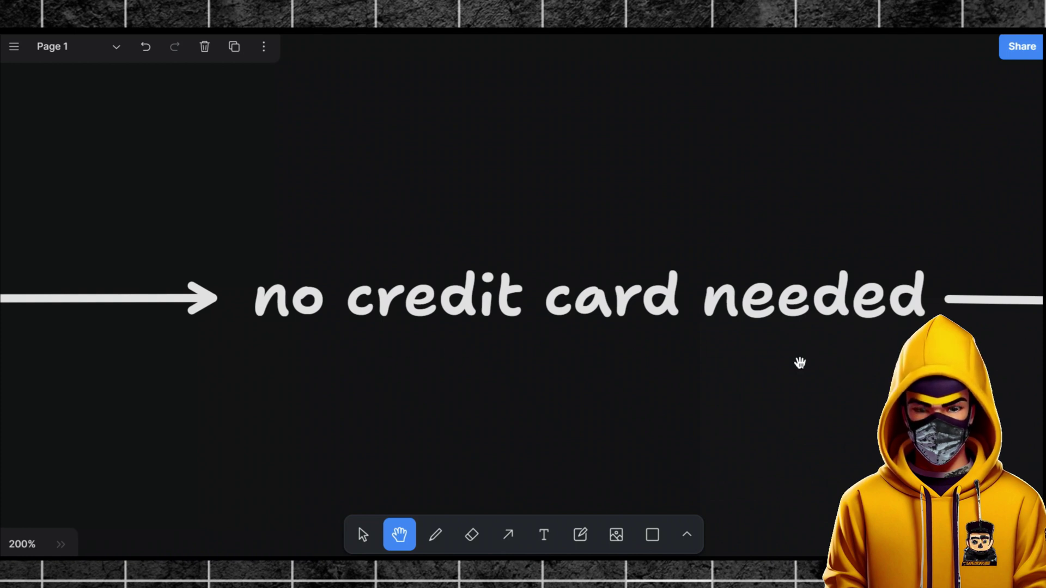
left_click_drag(800, 363, 1, 320)
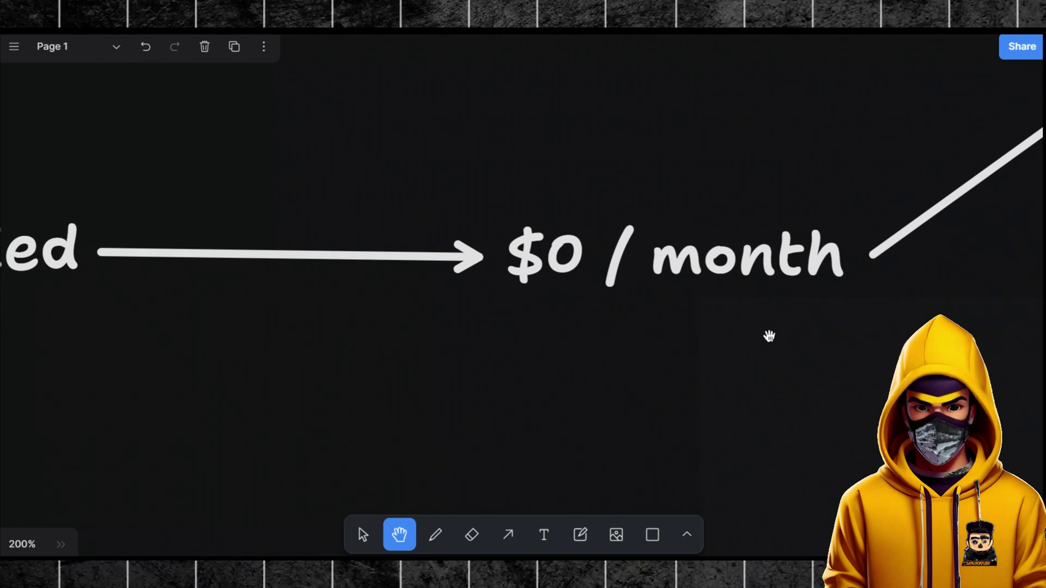
left_click_drag(784, 336, 492, 423)
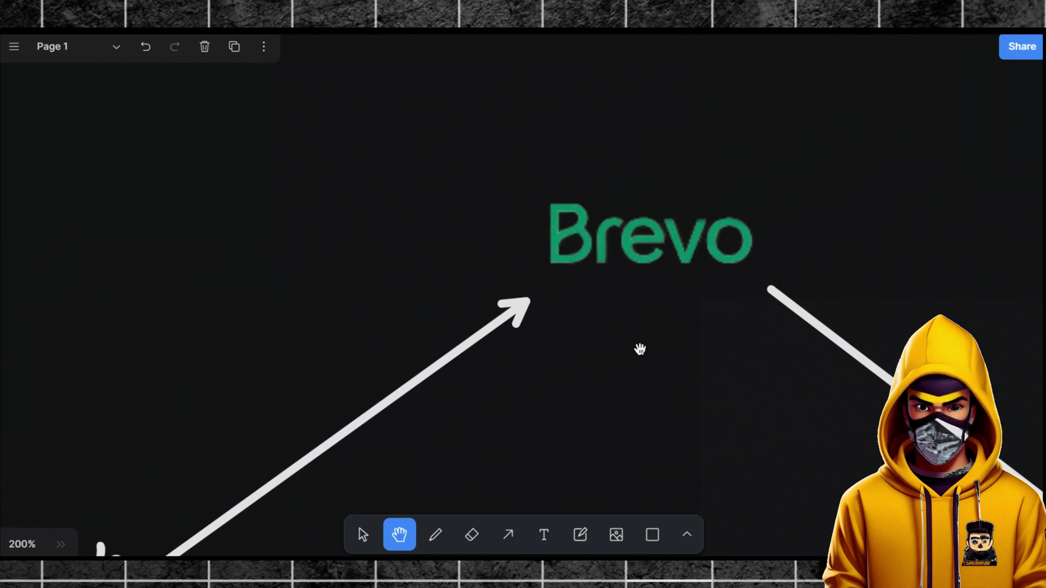
left_click_drag(640, 348, 241, 107)
left_click_drag(644, 268, 681, 289)
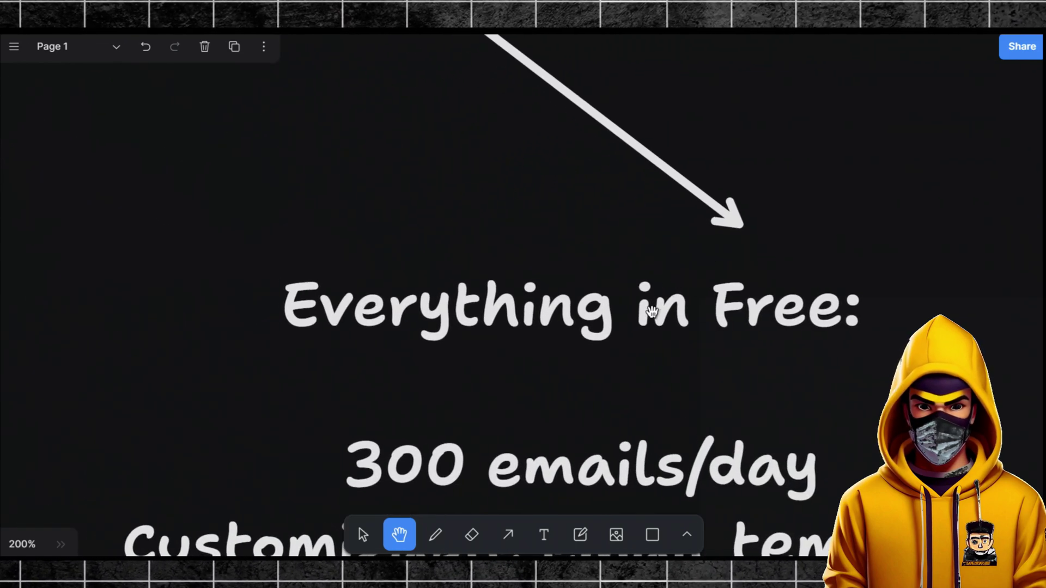
left_click_drag(641, 335, 655, 263)
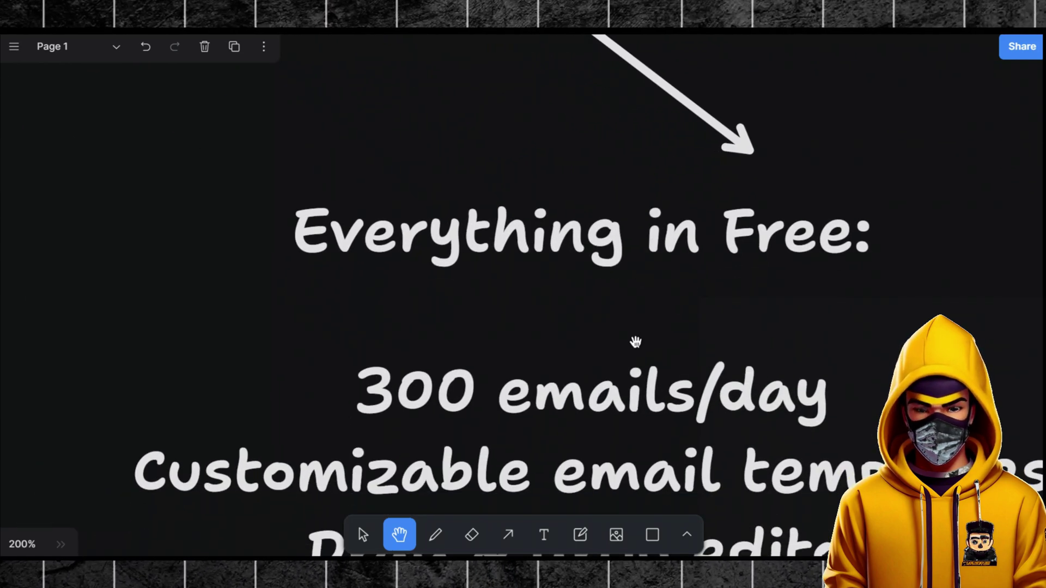
left_click_drag(635, 341, 637, 273)
left_click_drag(673, 355, 675, 238)
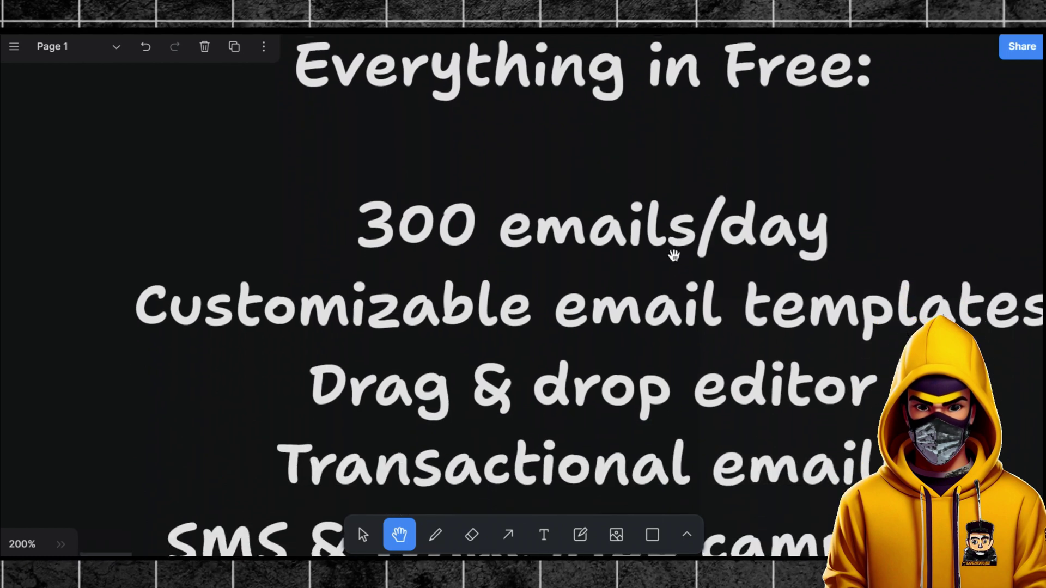
left_click_drag(749, 296, 640, 287)
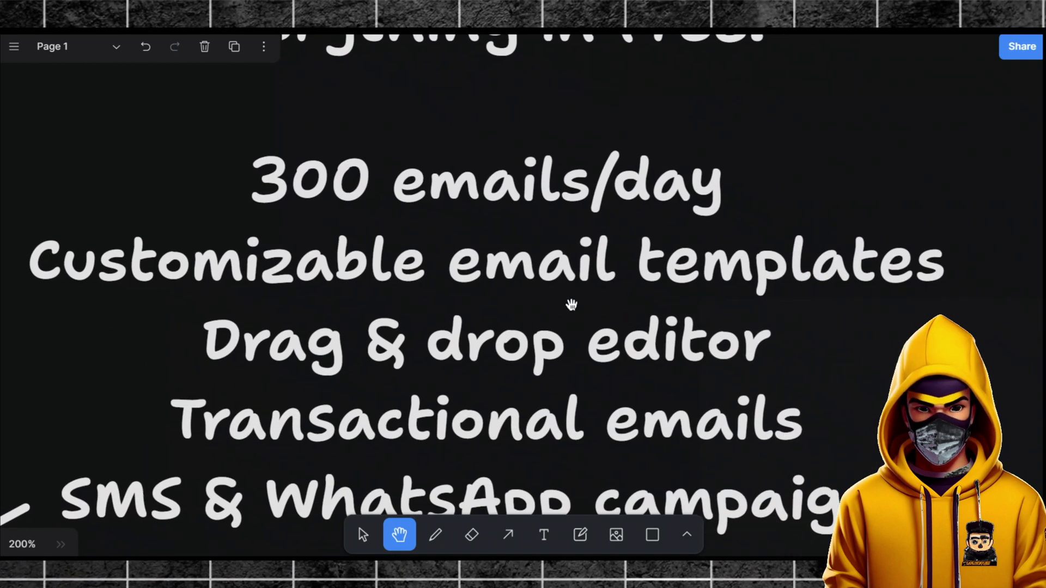
left_click_drag(497, 455, 564, 318)
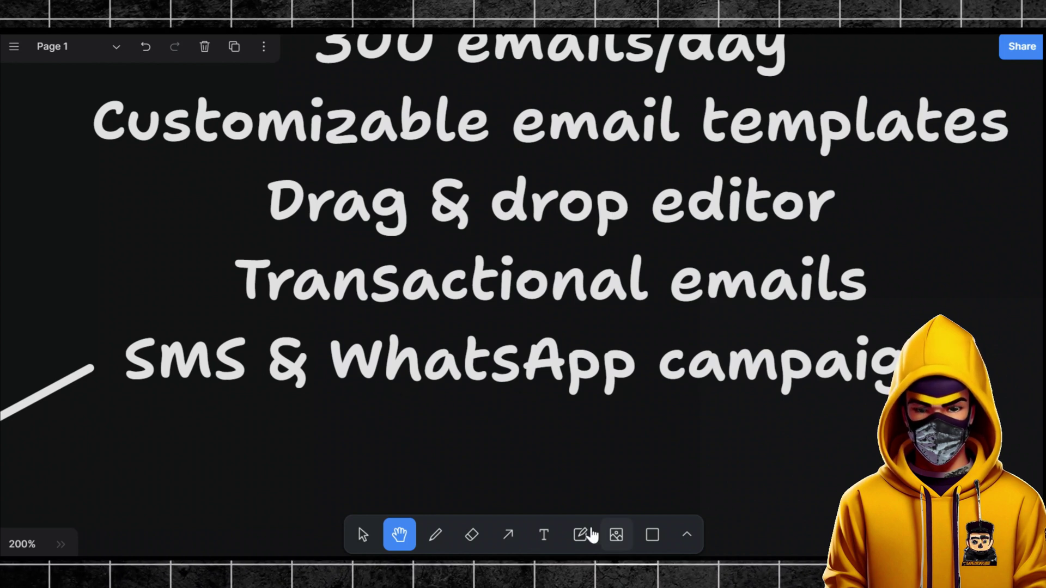
Underline "SMS" and "WhatsApp campaigns" in the feature list with freehand strokes
left_click(435, 535)
left_click_drag(125, 396, 282, 396)
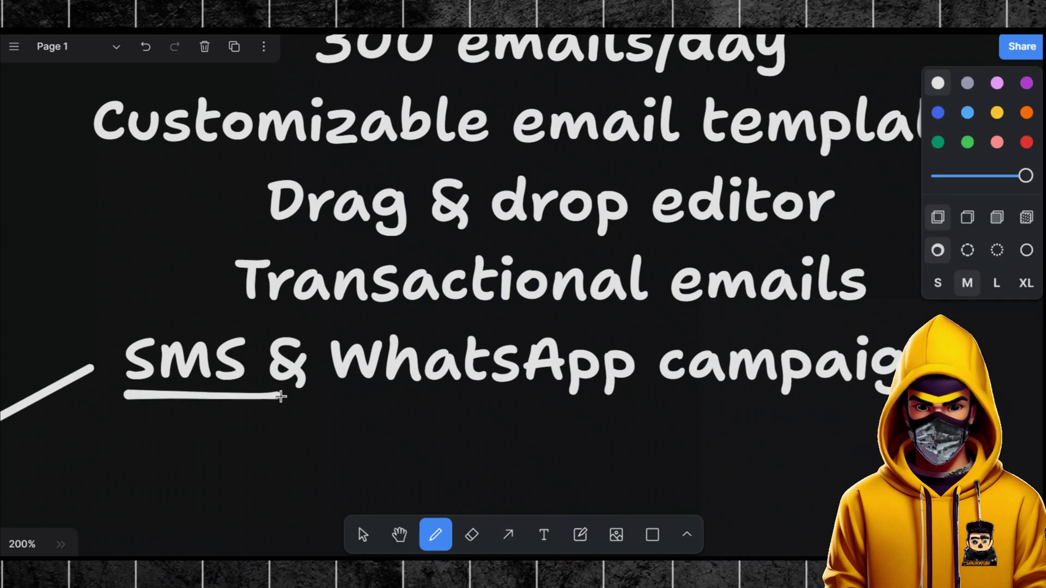
left_click_drag(354, 402, 1041, 381)
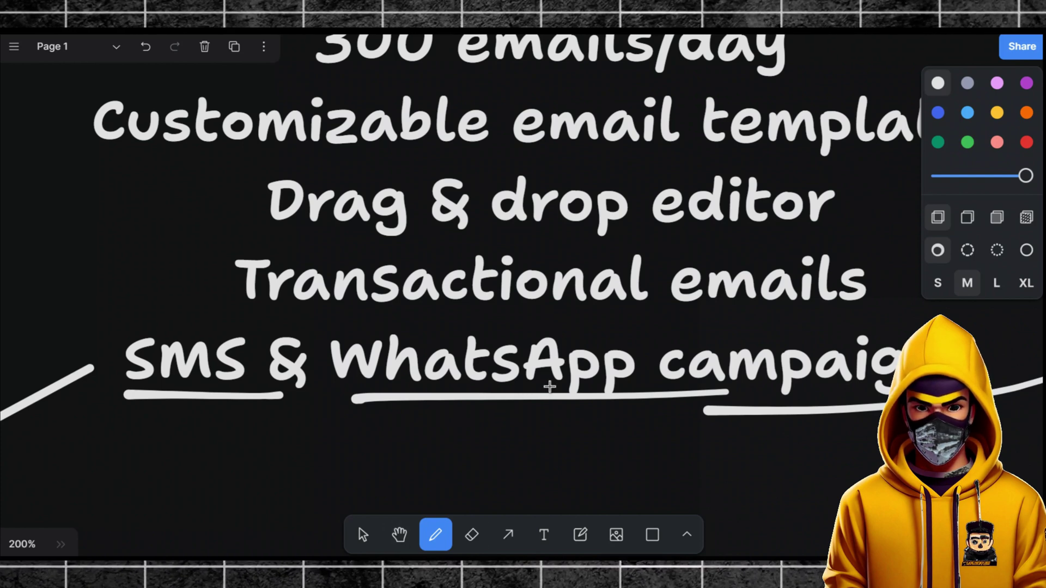
left_click(362, 535)
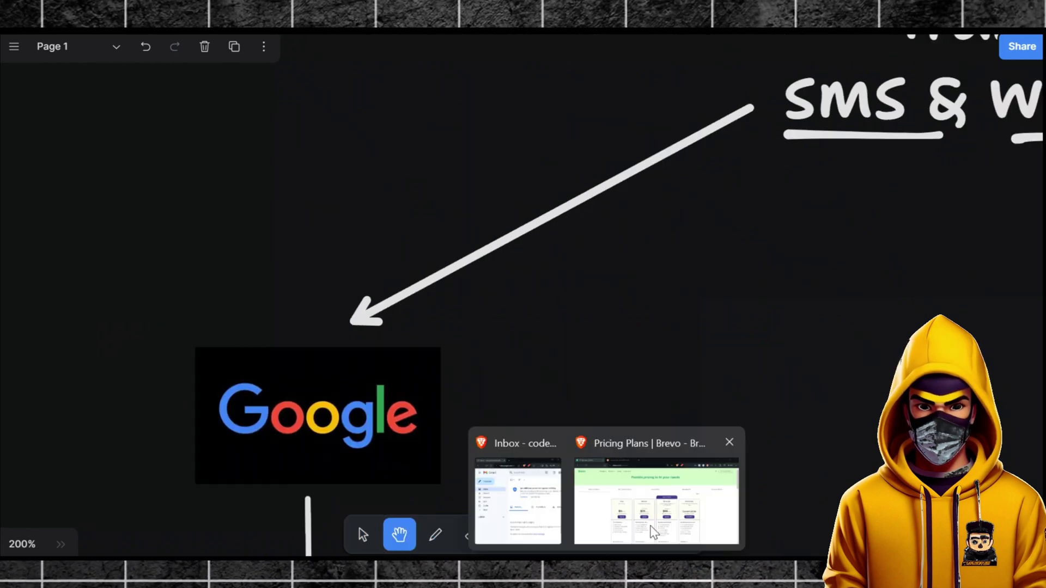
Switch to the Brevo pricing page and examine the Free plan's monthly price and contact allowance
left_click(656, 498)
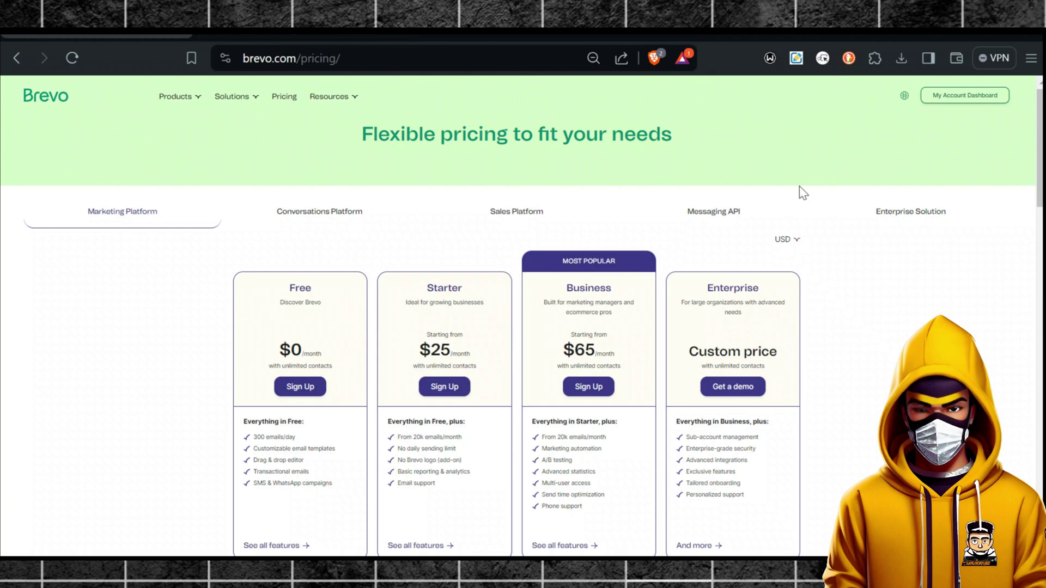
scroll(267, 321, "down", 1)
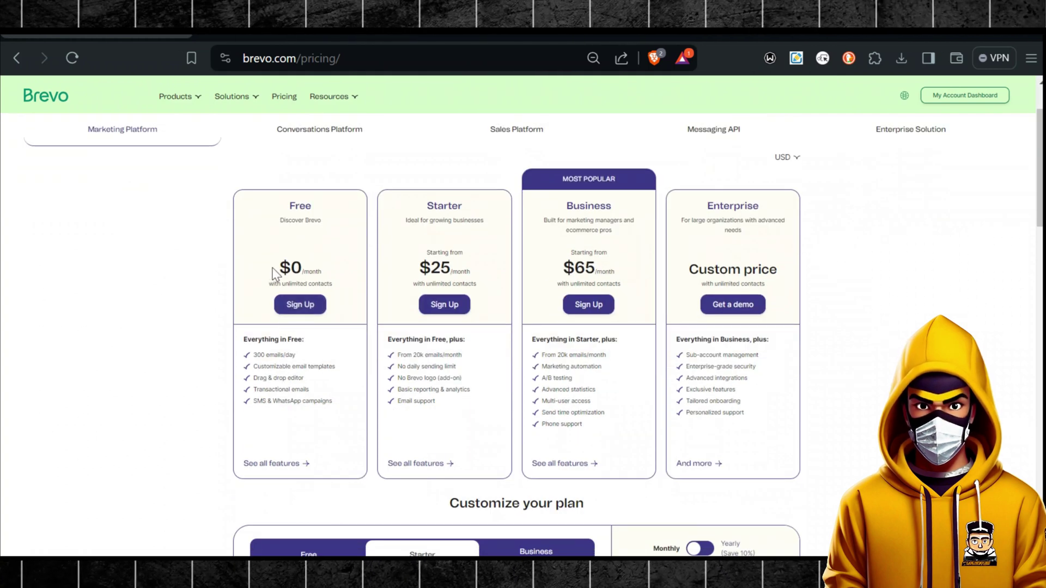
left_click_drag(274, 268, 340, 270)
left_click(329, 280)
double_click(286, 284)
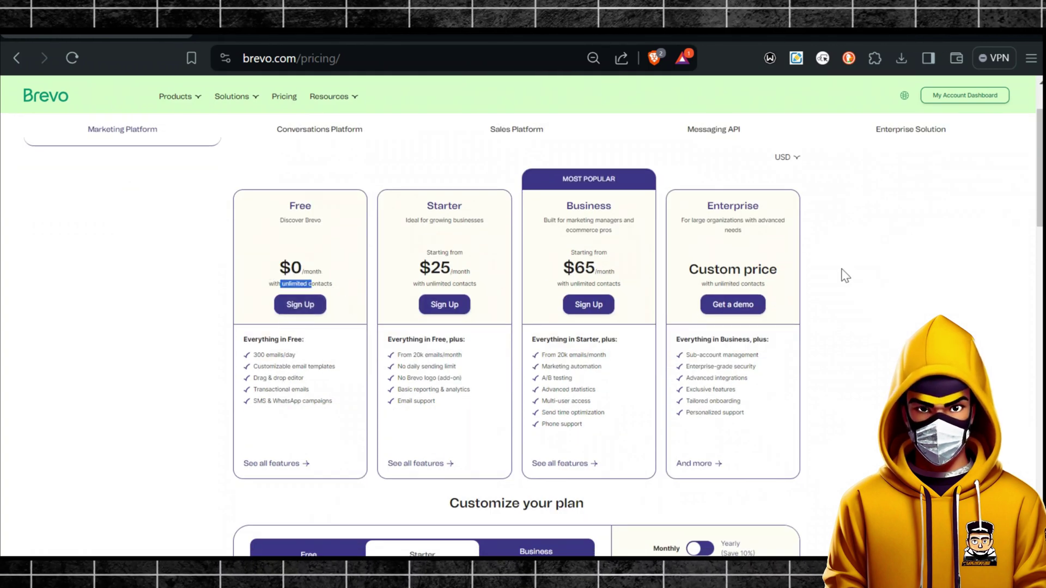
left_click(922, 252)
scroll(922, 252, "up", 1)
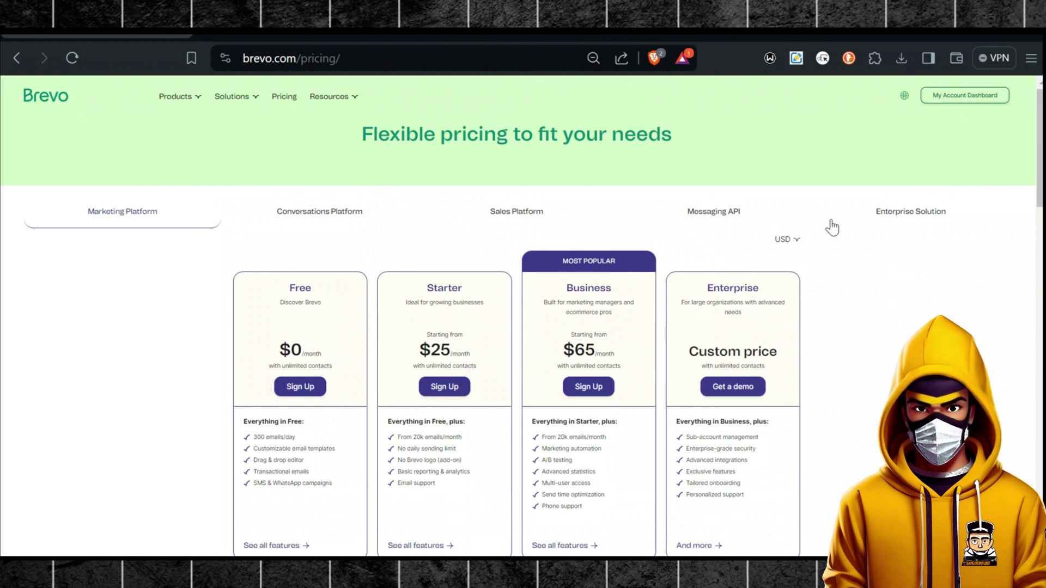
Switch back to the whiteboard and read the notes beneath the Google logo about real phone number and real details
mouse_move(606, 571)
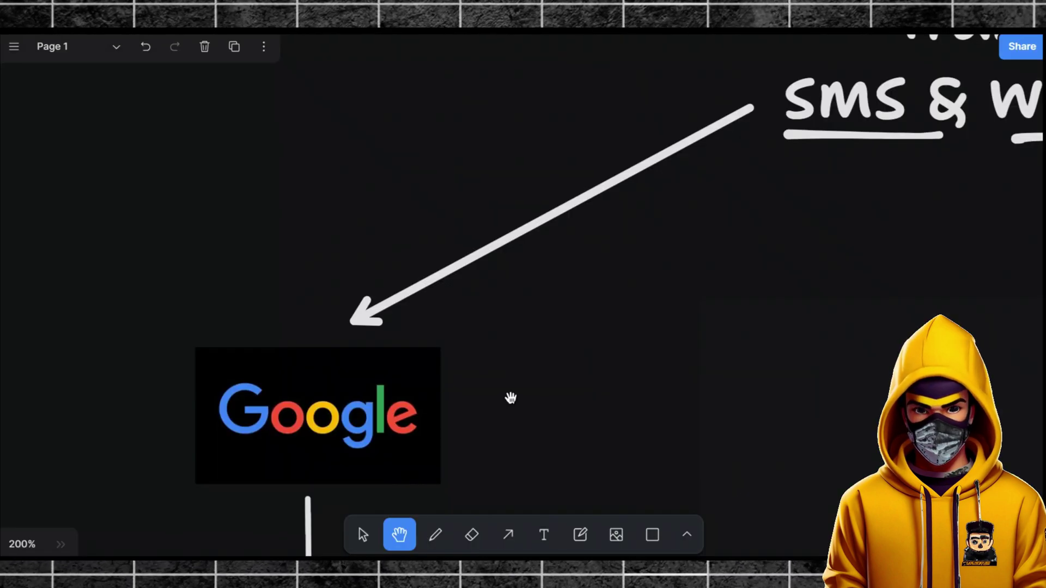
left_click_drag(500, 454, 667, 324)
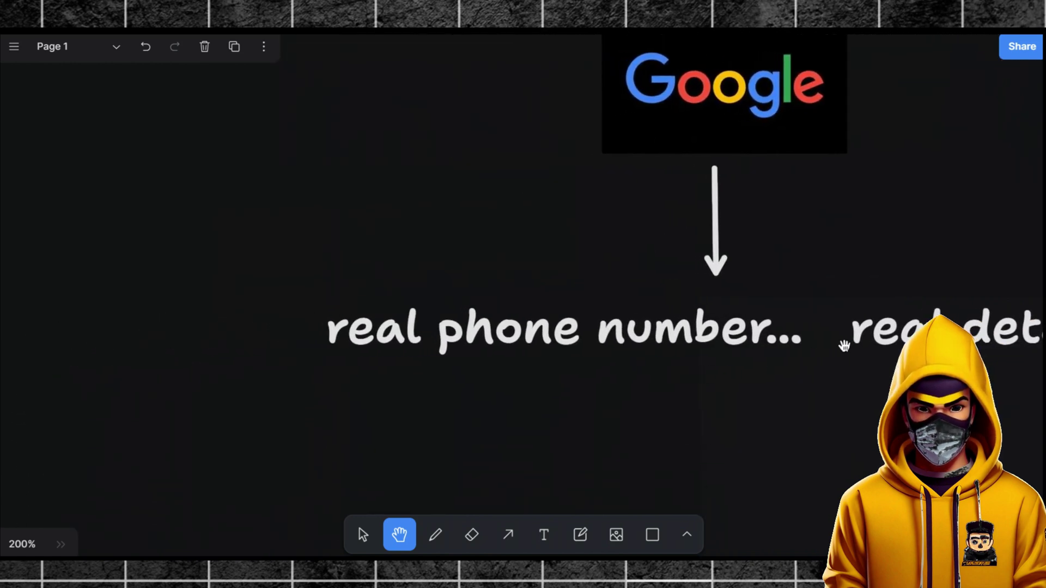
left_click_drag(842, 345, 551, 366)
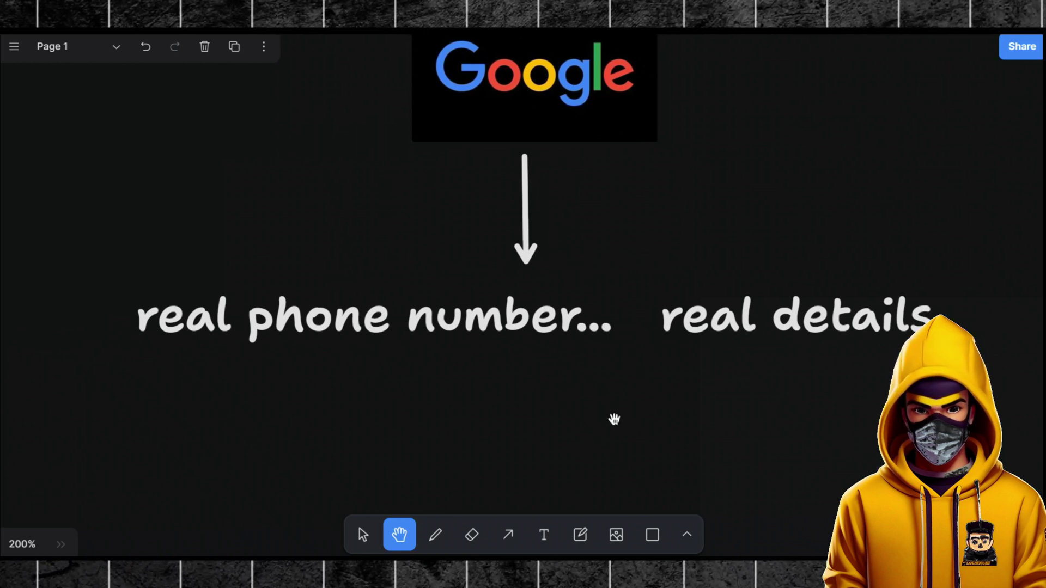
left_click_drag(614, 420, 360, 392)
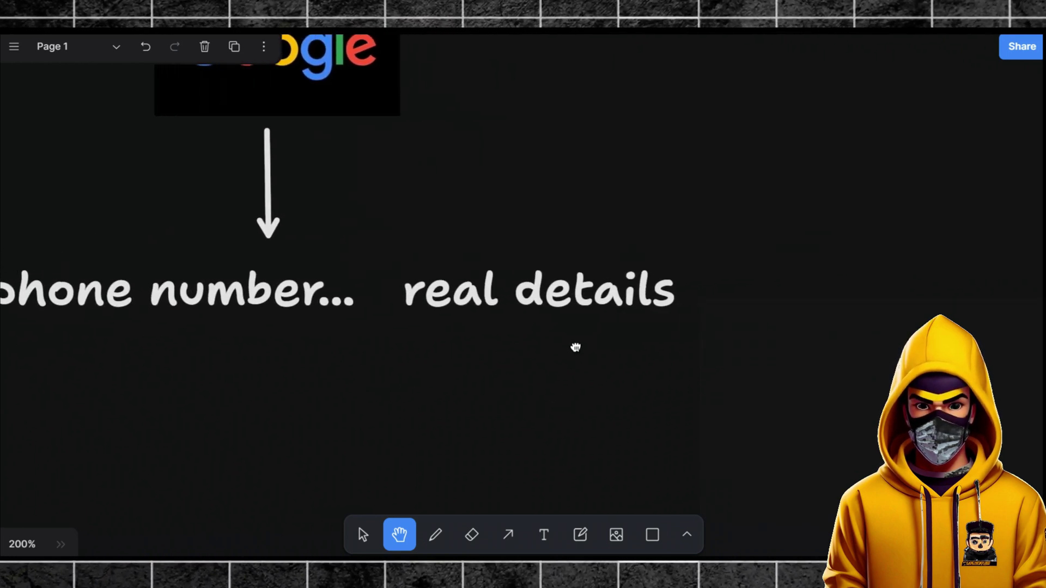
left_click_drag(574, 345, 561, 327)
Switch to the Brevo pricing page, open the account dashboard and look over its home page
mouse_move(607, 572)
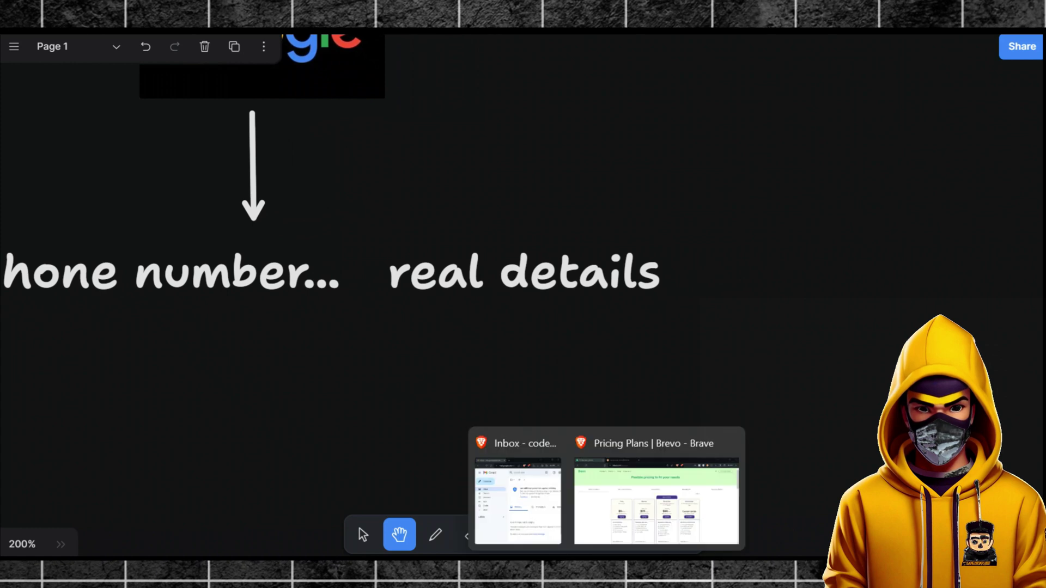
left_click(665, 524)
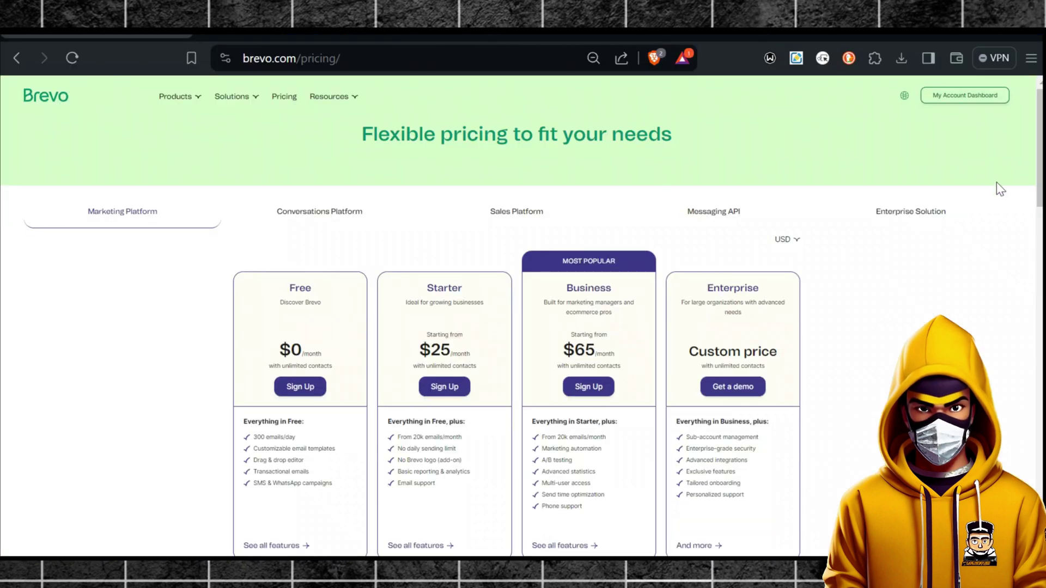
left_click(968, 98)
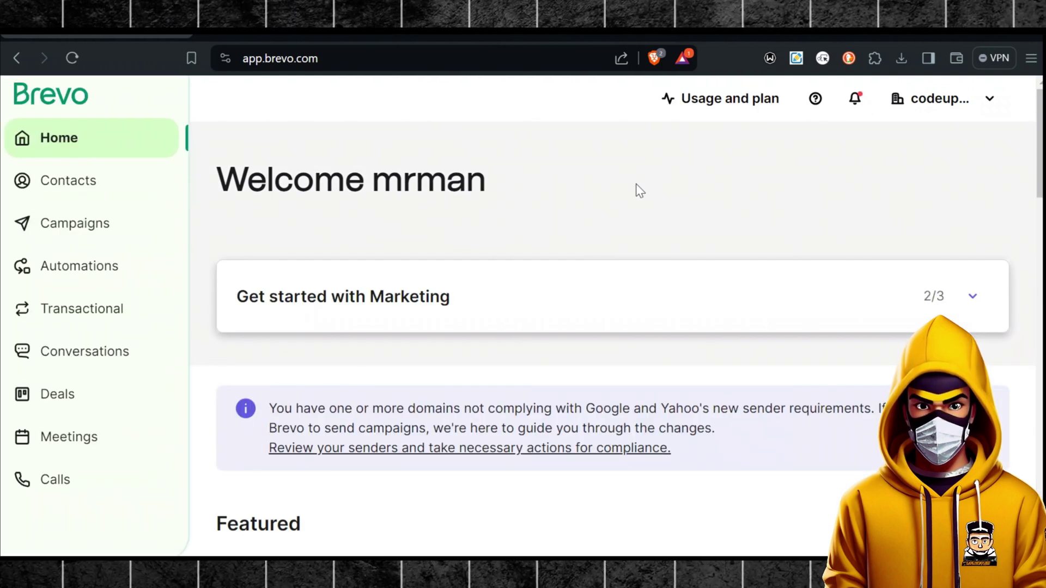
scroll(665, 207, "down", 5)
scroll(690, 214, "up", 5)
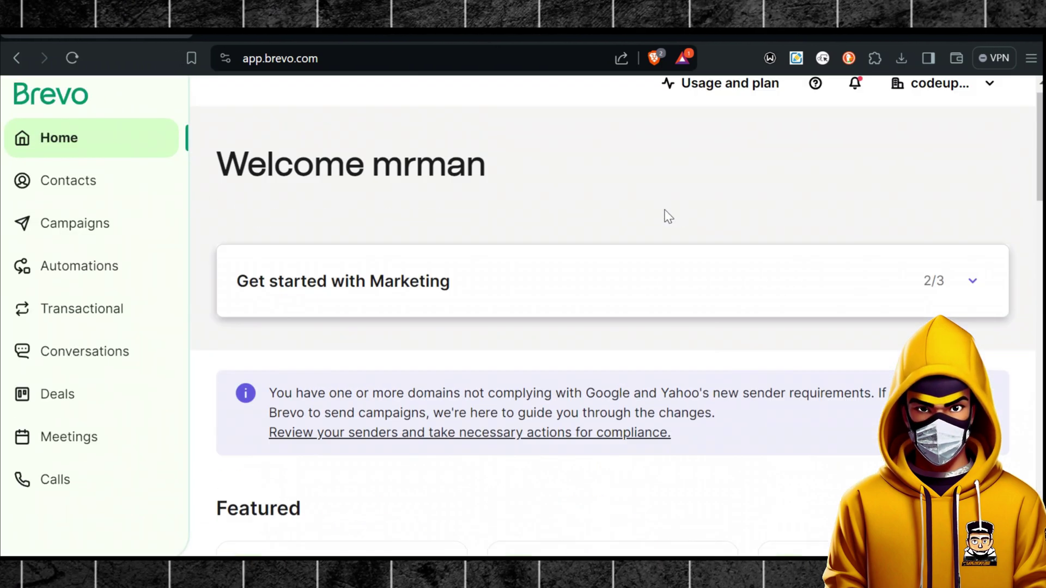
Open the Campaigns section and look through its campaign types and the other available sections
left_click(66, 223)
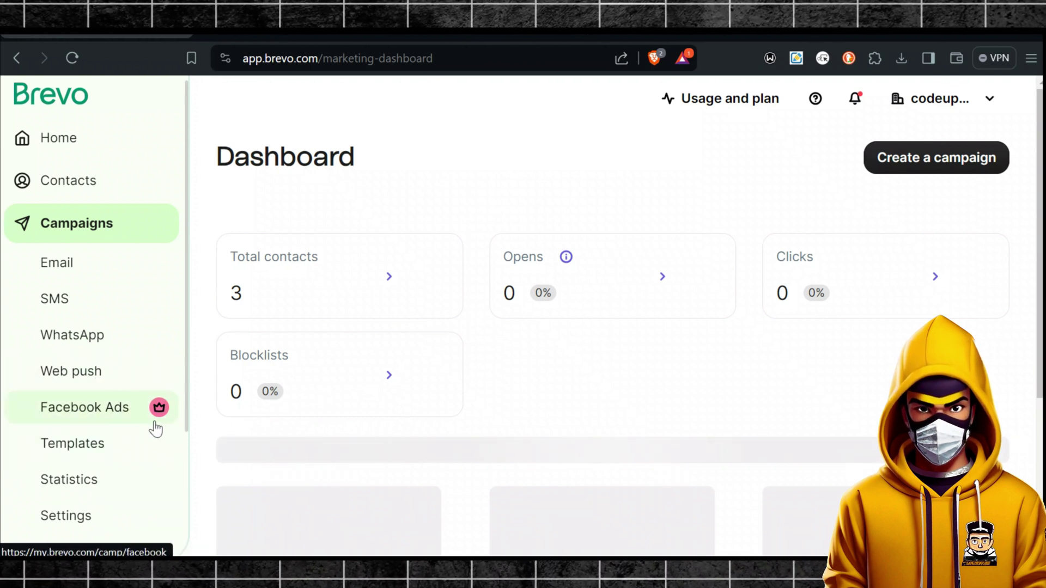
scroll(111, 430, "down", 2)
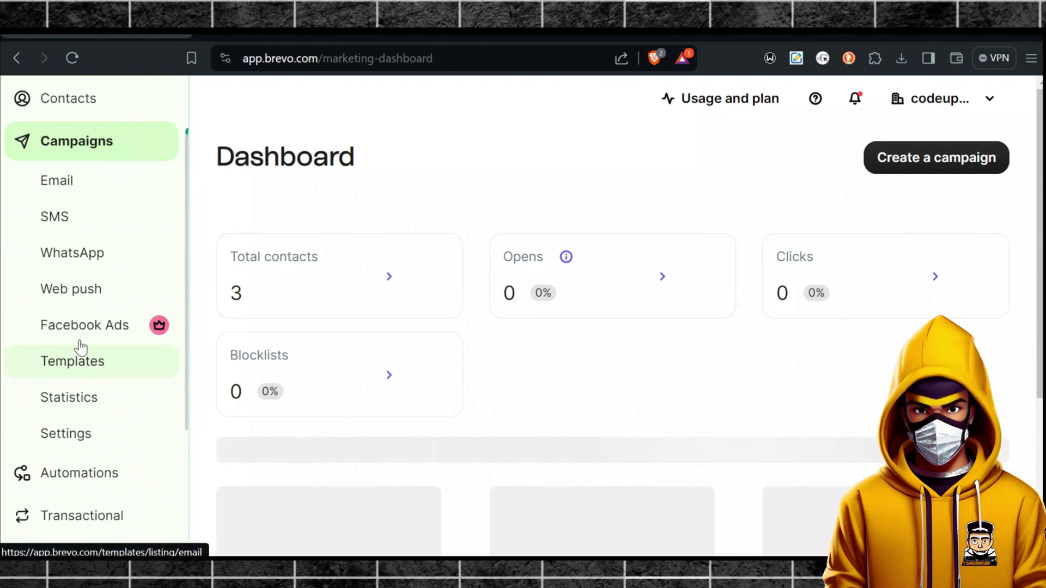
scroll(101, 346, "down", 4)
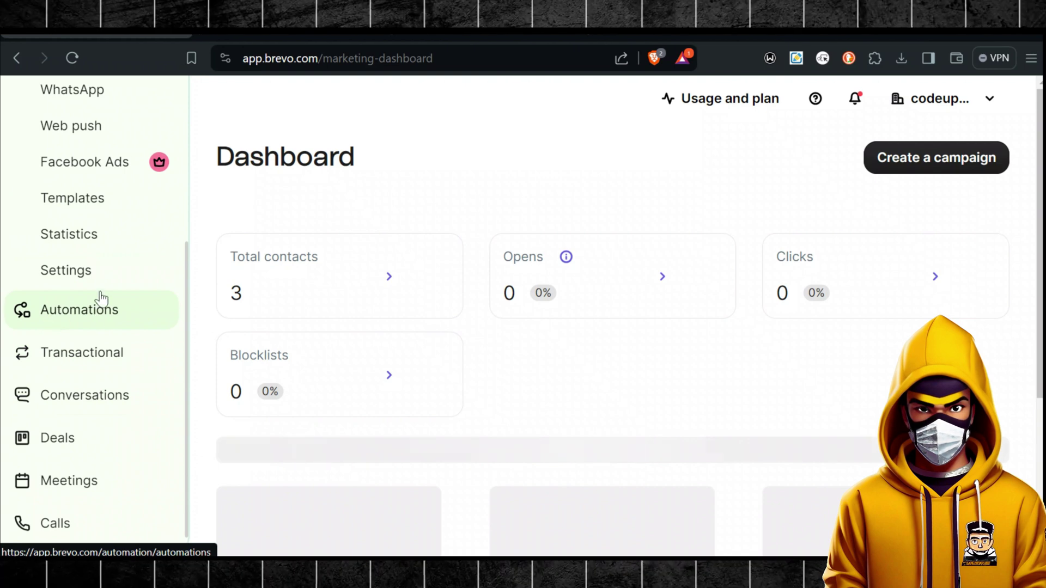
scroll(123, 415, "up", 2)
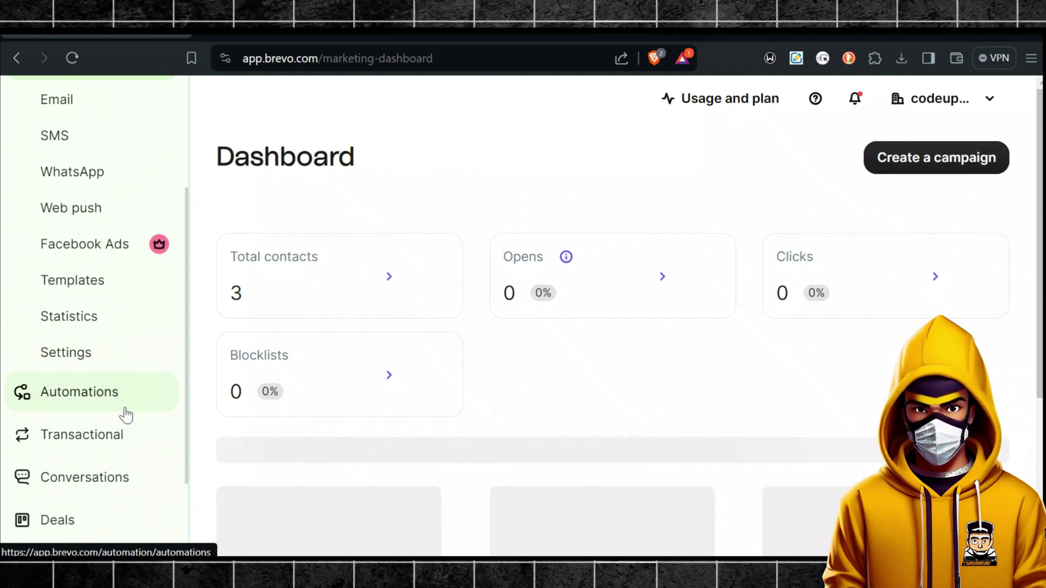
scroll(126, 415, "up", 4)
Create a regular email campaign named "first EmailS"
left_click(69, 267)
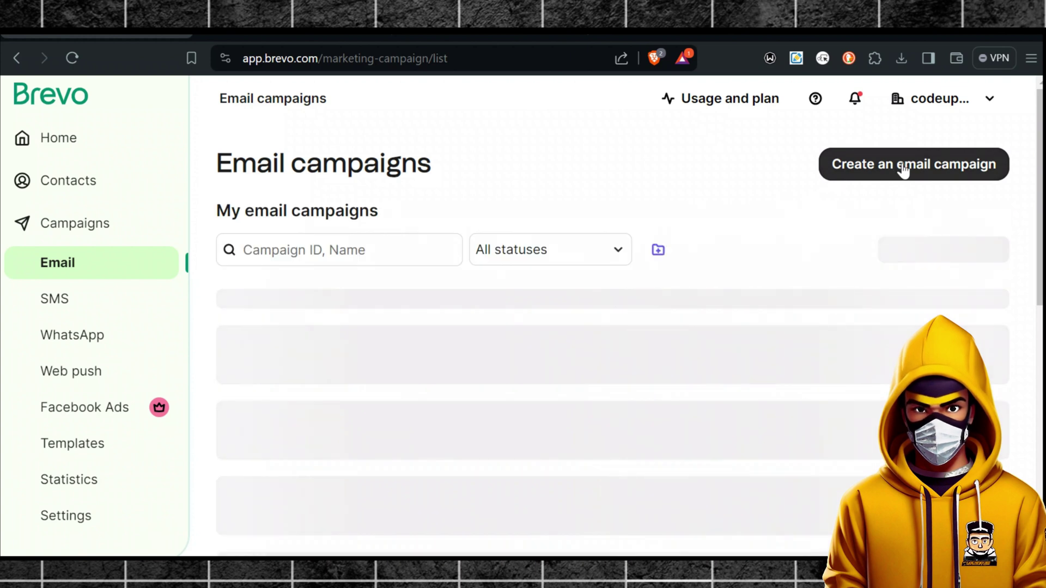
left_click(965, 175)
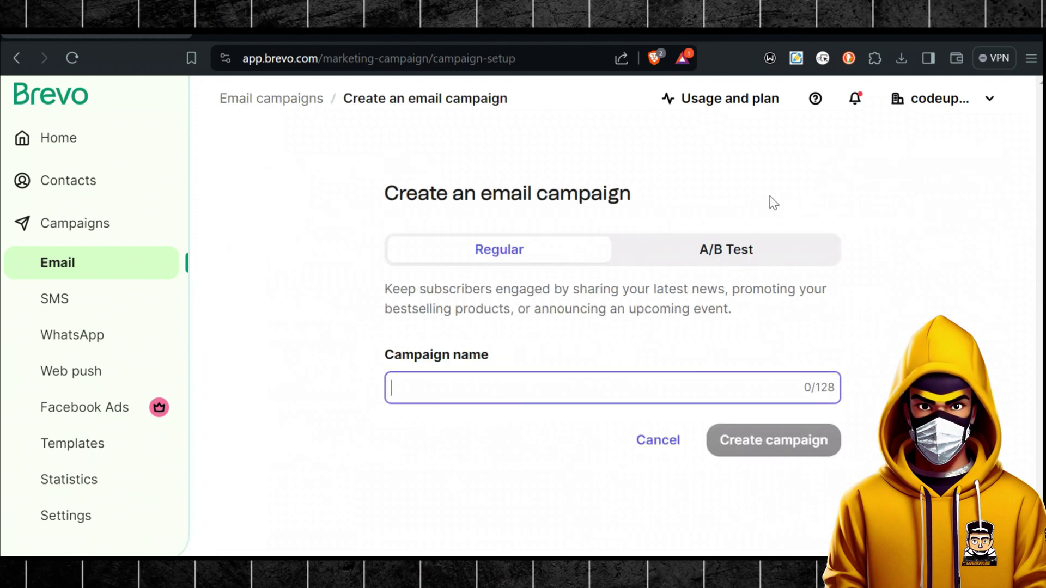
left_click(512, 393)
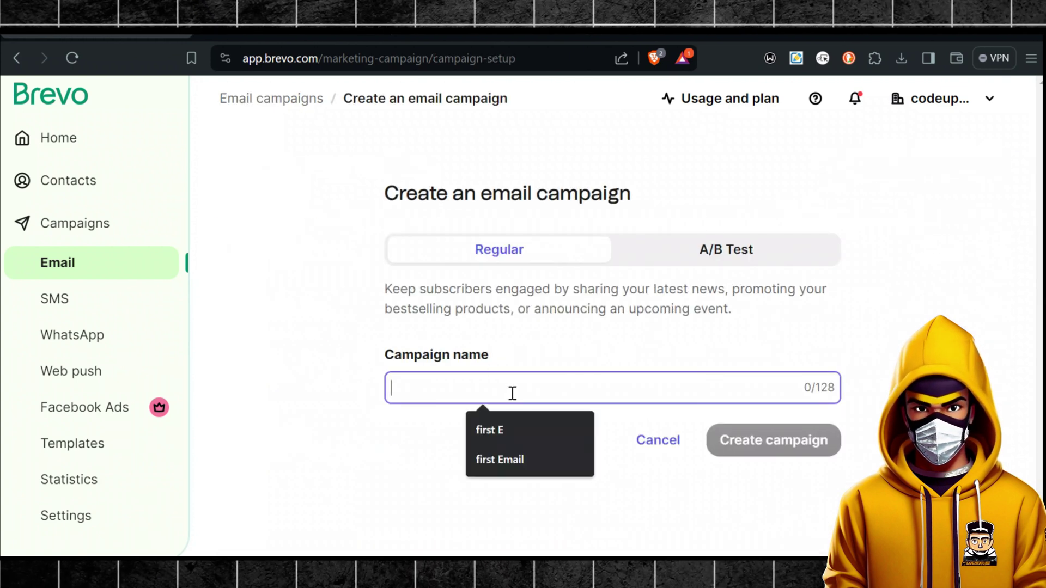
left_click(542, 457)
type("S")
left_click(773, 440)
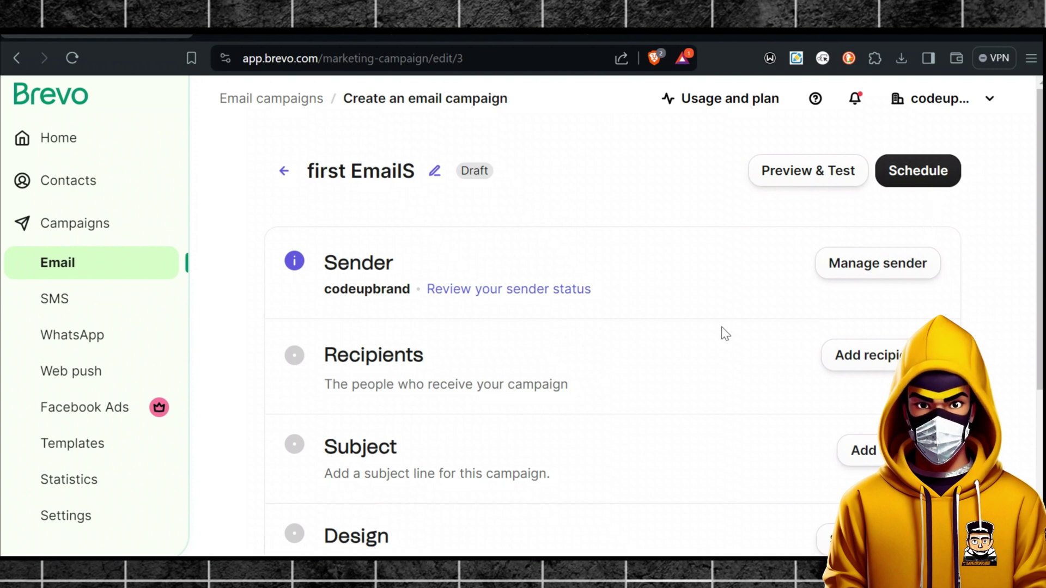
Open the campaign's sender details, check the available sender email addresses and the sender name, and save the sender
left_click(903, 264)
scroll(831, 343, "down", 5)
scroll(713, 352, "up", 2)
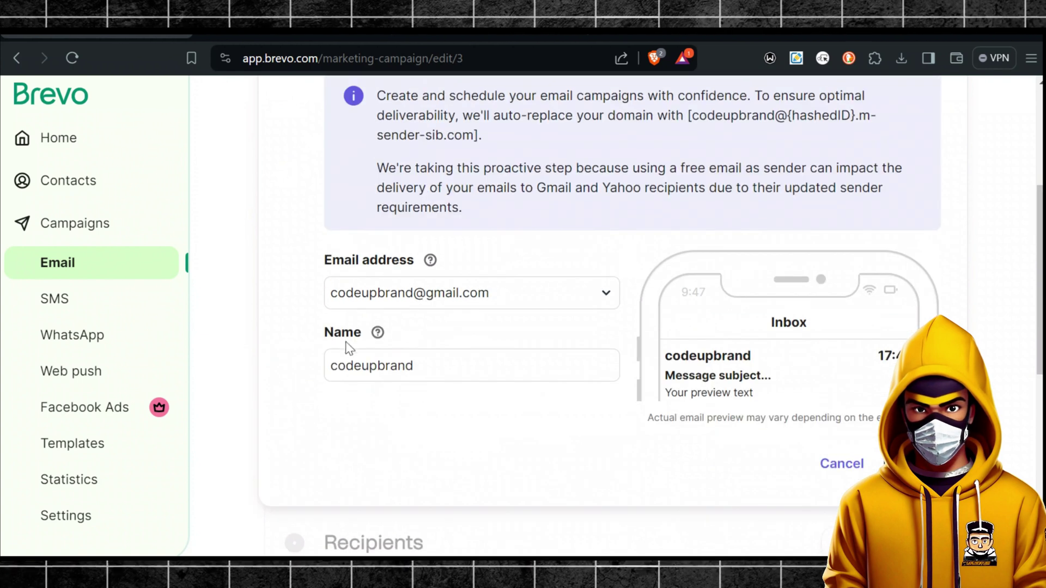
left_click(338, 303)
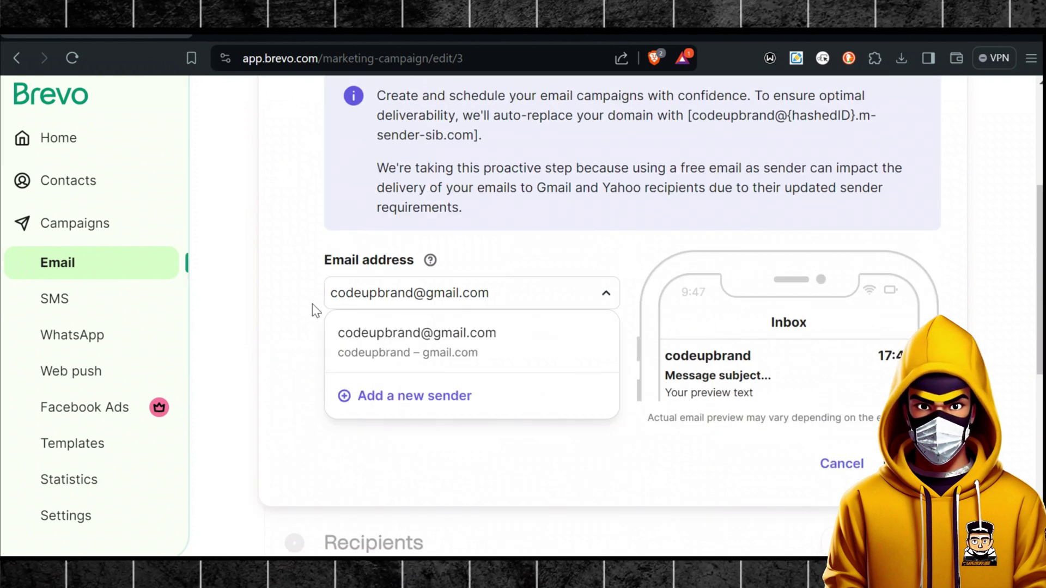
left_click(314, 326)
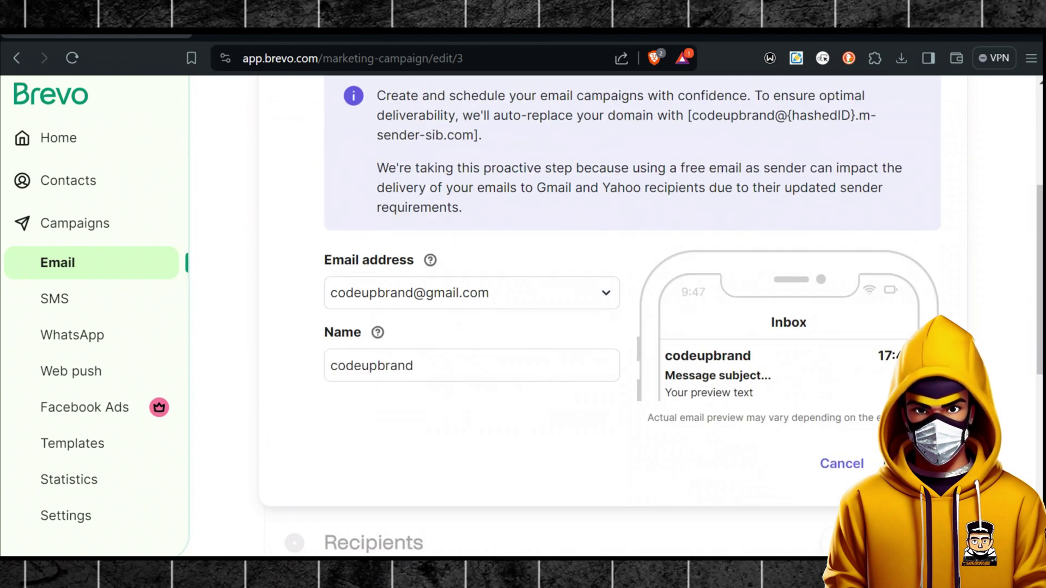
left_click(872, 465)
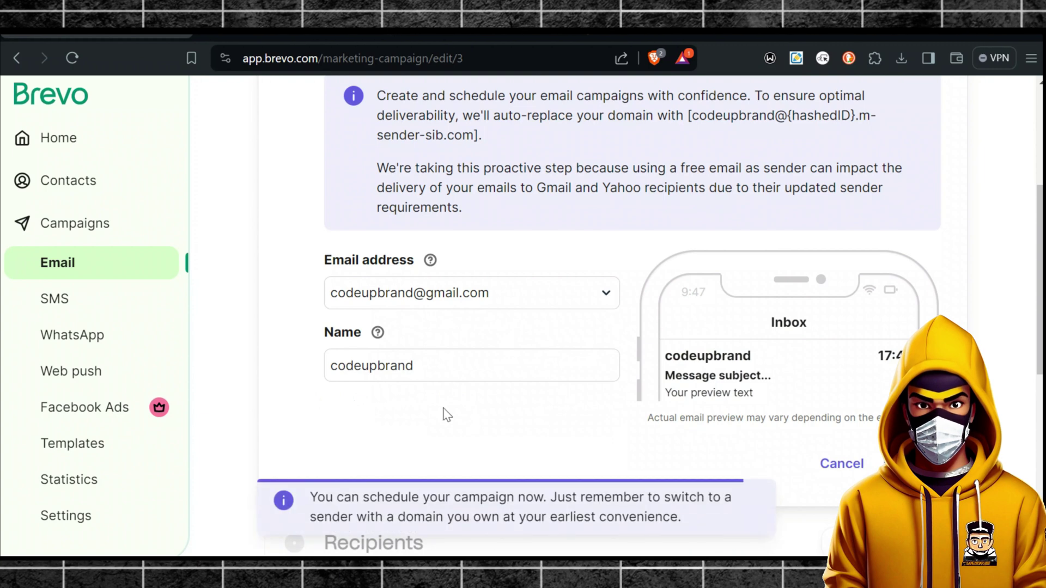
Set the campaign's recipients to the list "Your first list #2" from Your First Folder and save the selection
left_click(869, 359)
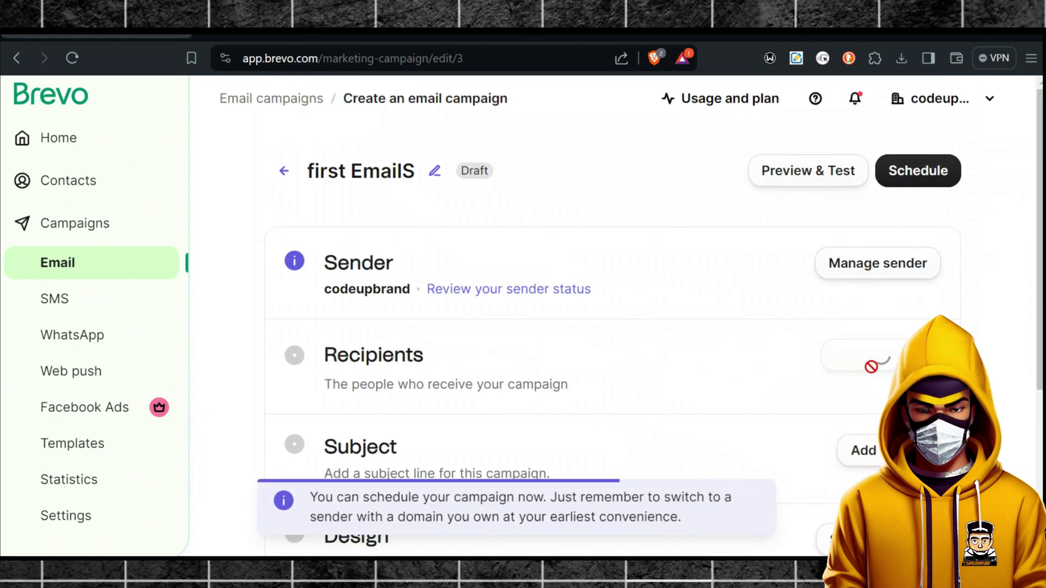
scroll(612, 411, "down", 3)
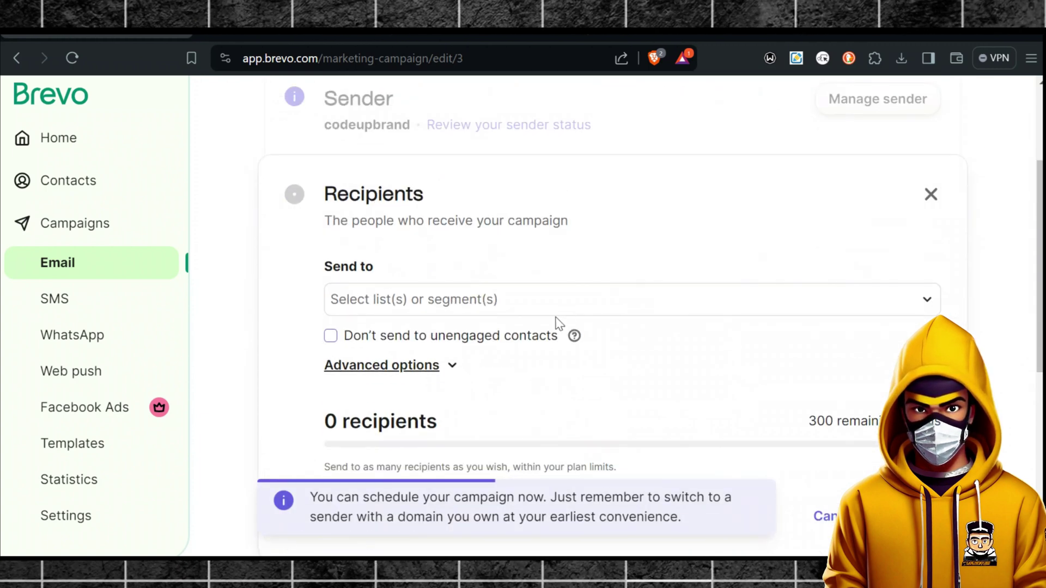
left_click(572, 304)
left_click(469, 398)
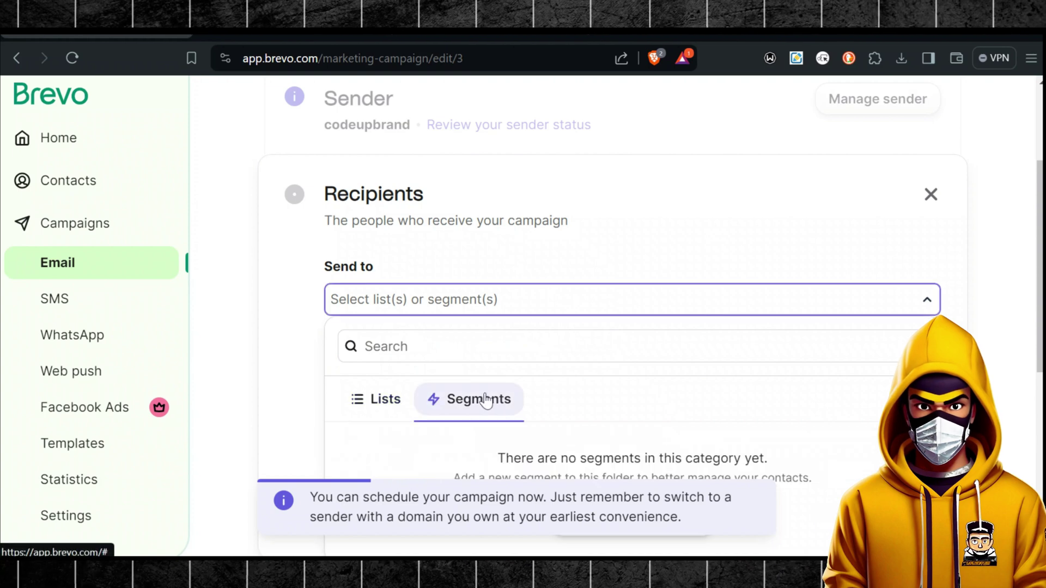
left_click(375, 399)
scroll(518, 245, "down", 5)
scroll(431, 229, "up", 3)
left_click(423, 287)
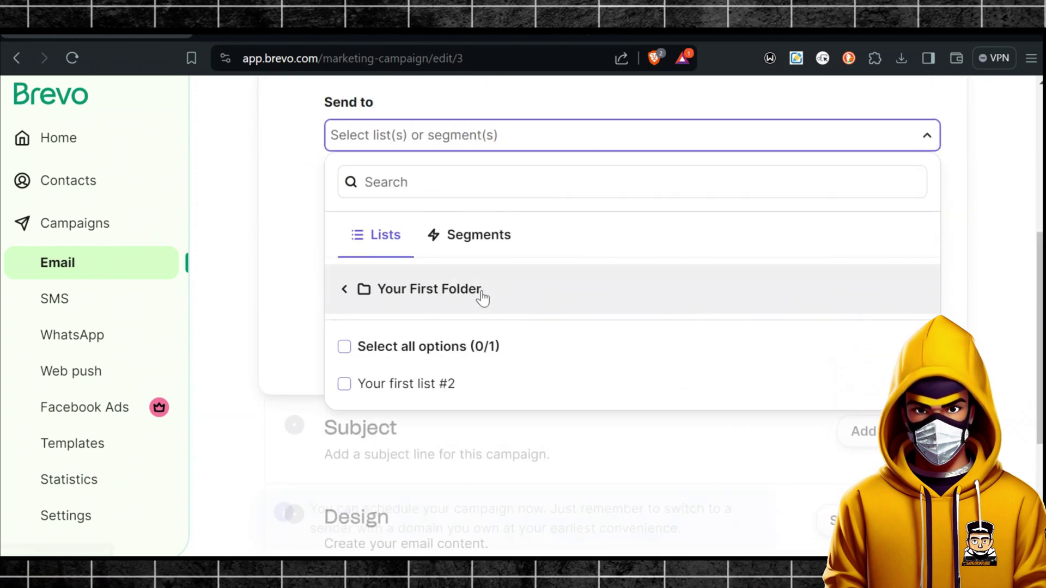
left_click(427, 365)
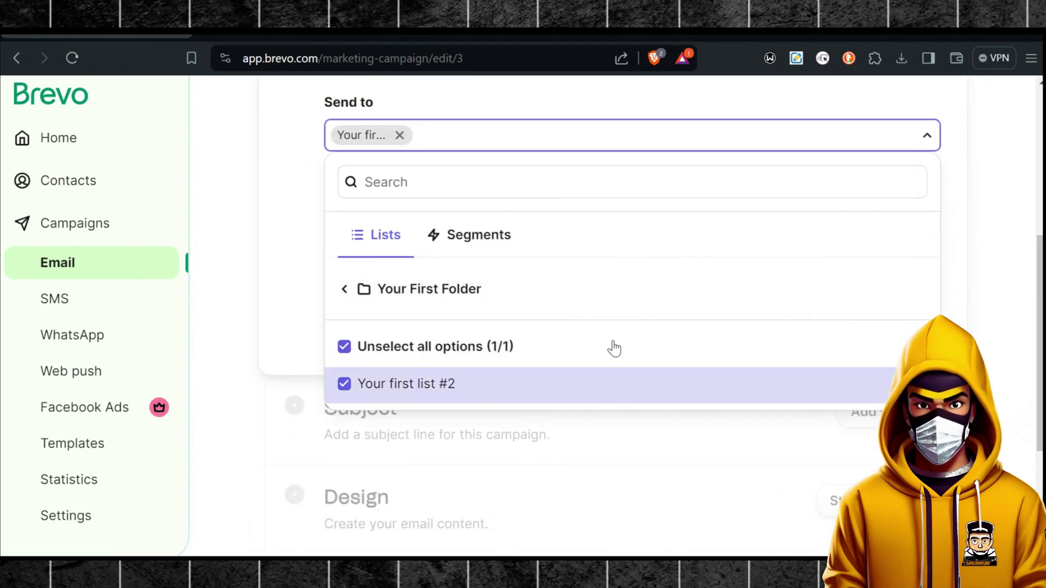
left_click(296, 256)
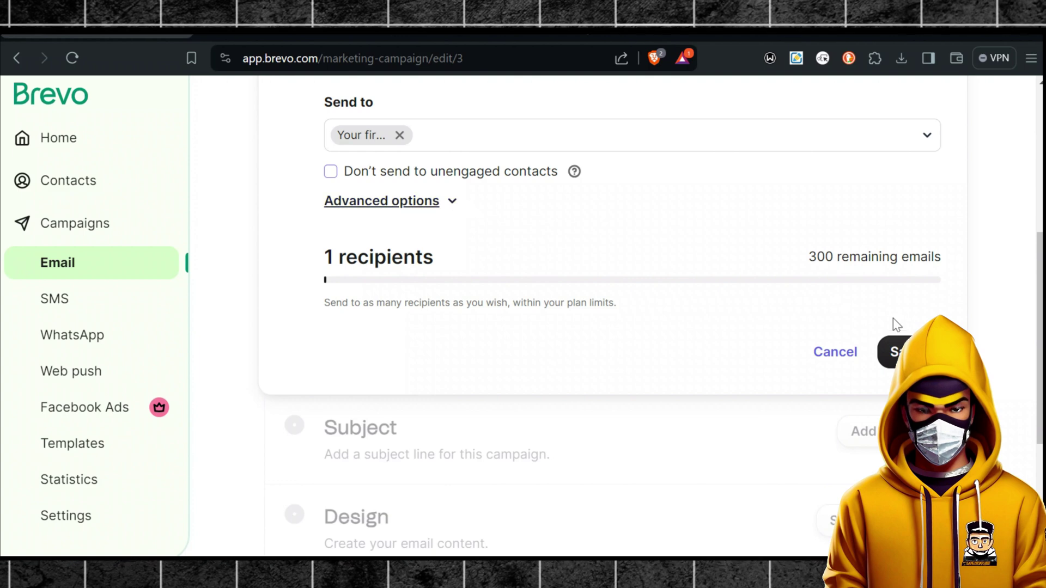
left_click(886, 353)
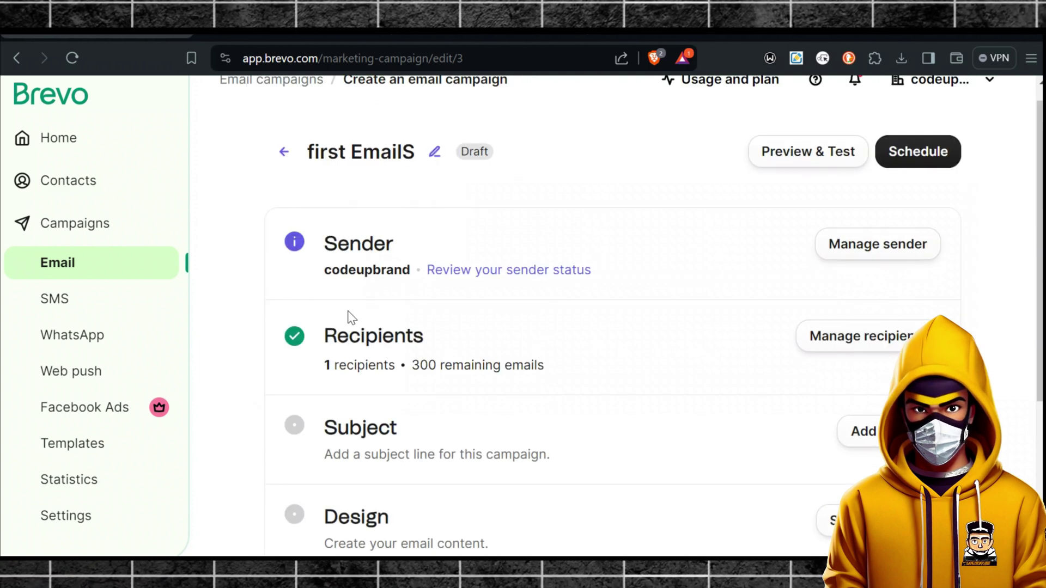
Enter "WINTER CLOTH" as the campaign's subject line
scroll(345, 315, "down", 2)
left_click(872, 348)
scroll(523, 360, "down", 3)
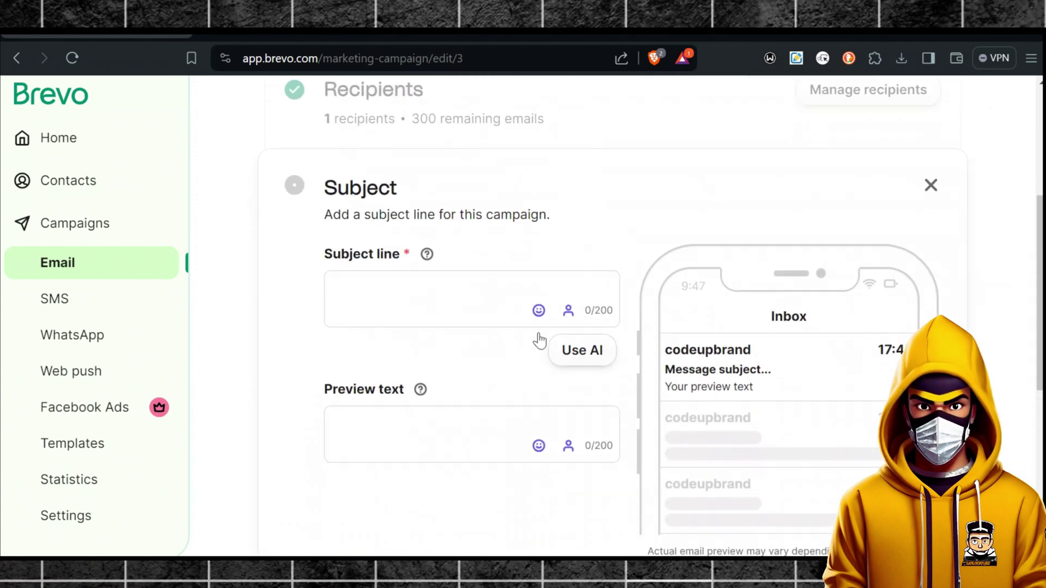
left_click(452, 292)
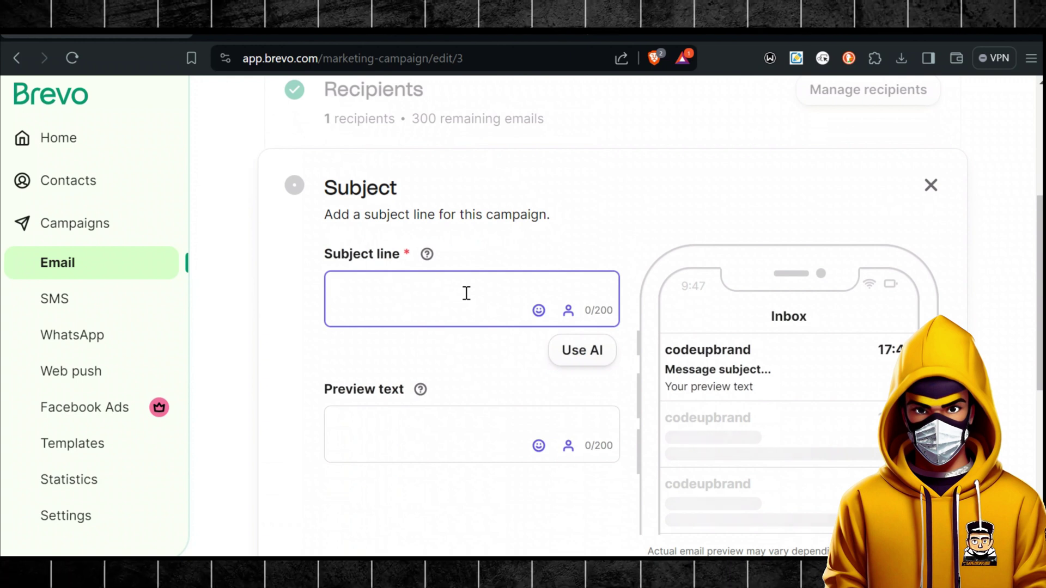
type("WI")
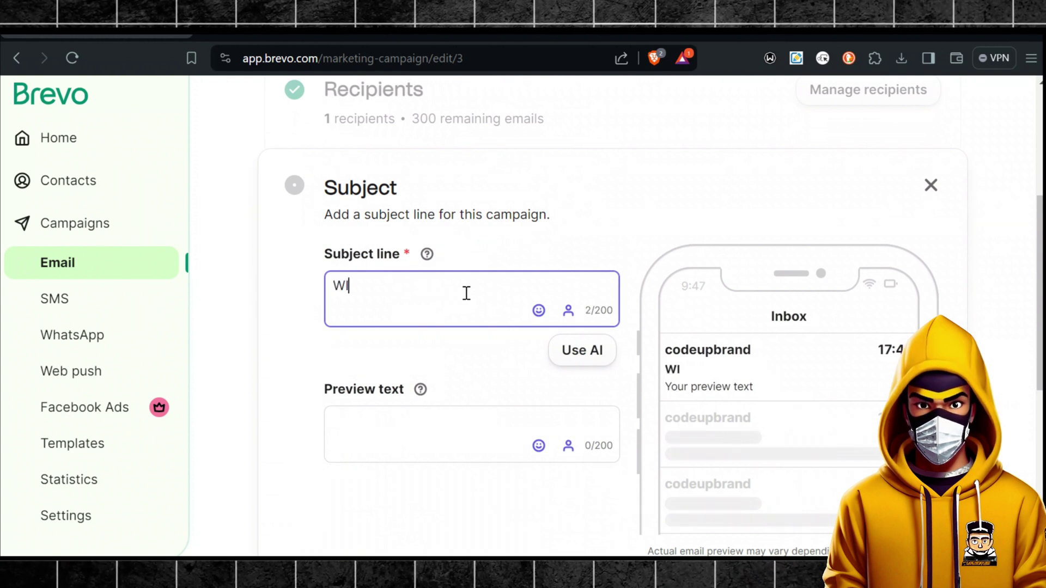
type("NTER CLOTH")
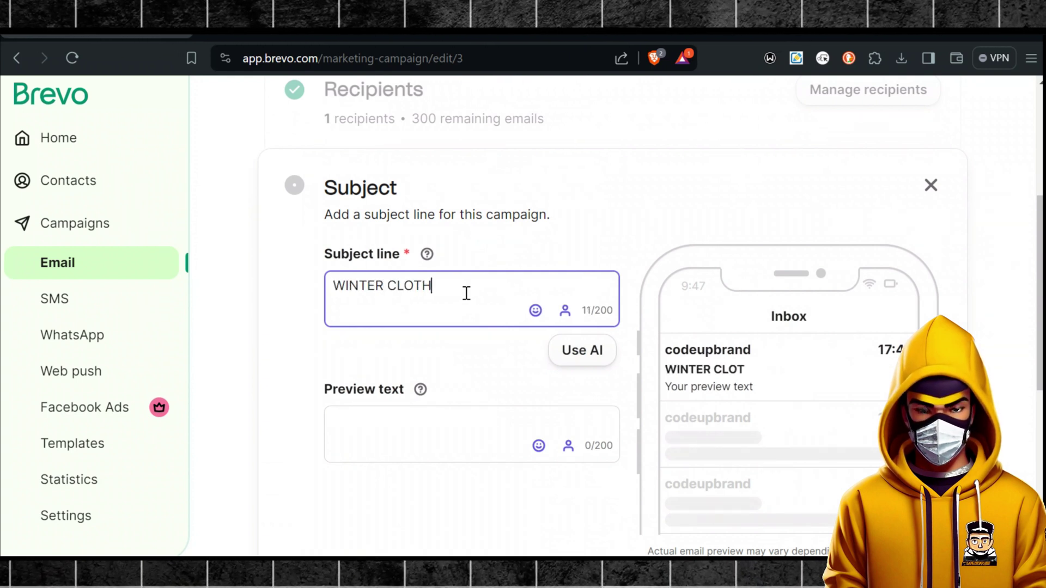
Set the preview text to "HI AM SELLING WINTER CLOTH" and save the subject settings
left_click(457, 421)
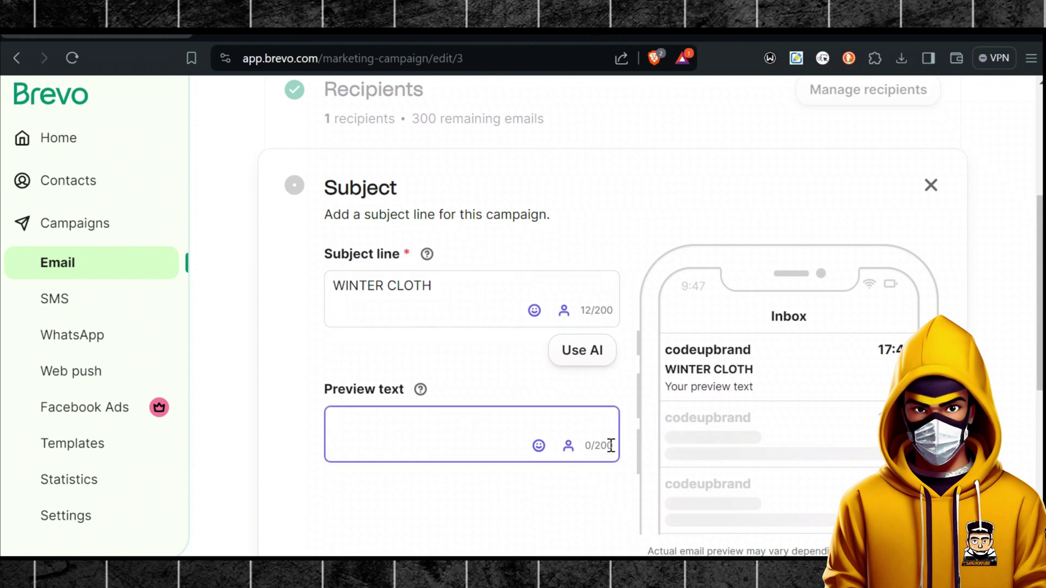
type("HI AM SE")
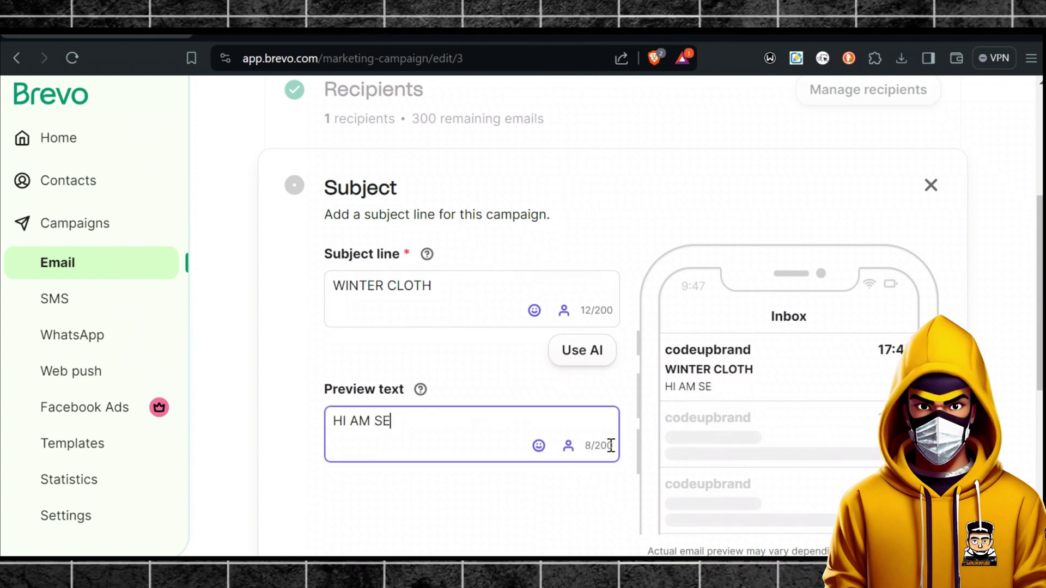
type("LLING")
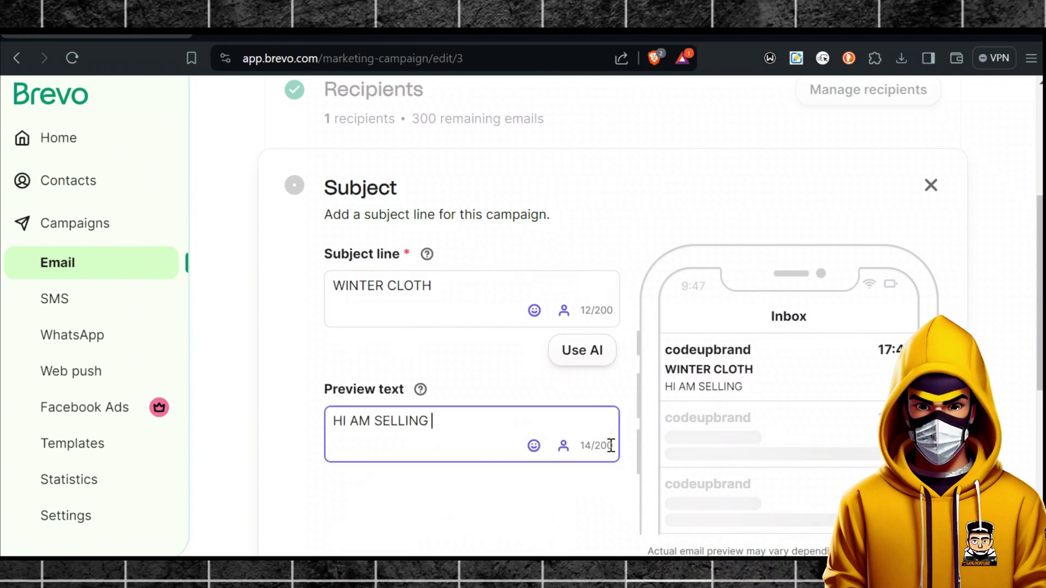
type(" WINTER CLOTH")
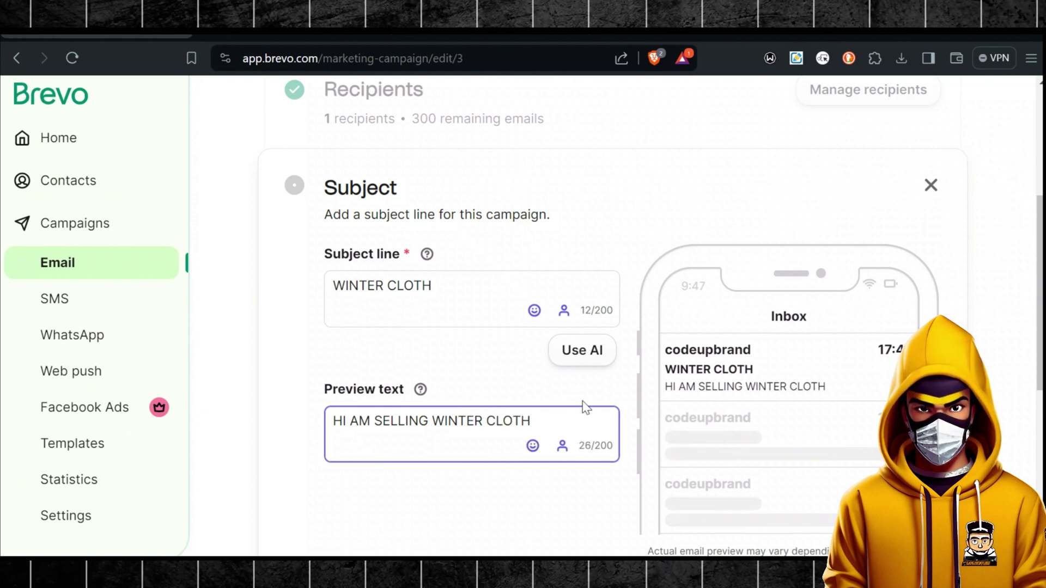
scroll(628, 381, "down", 5)
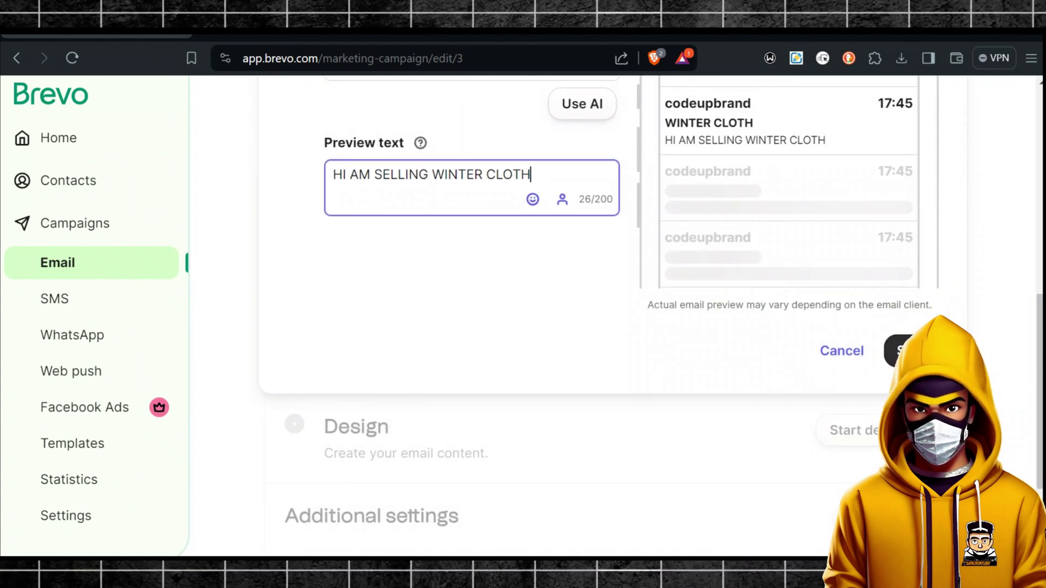
scroll(614, 375, "down", 2)
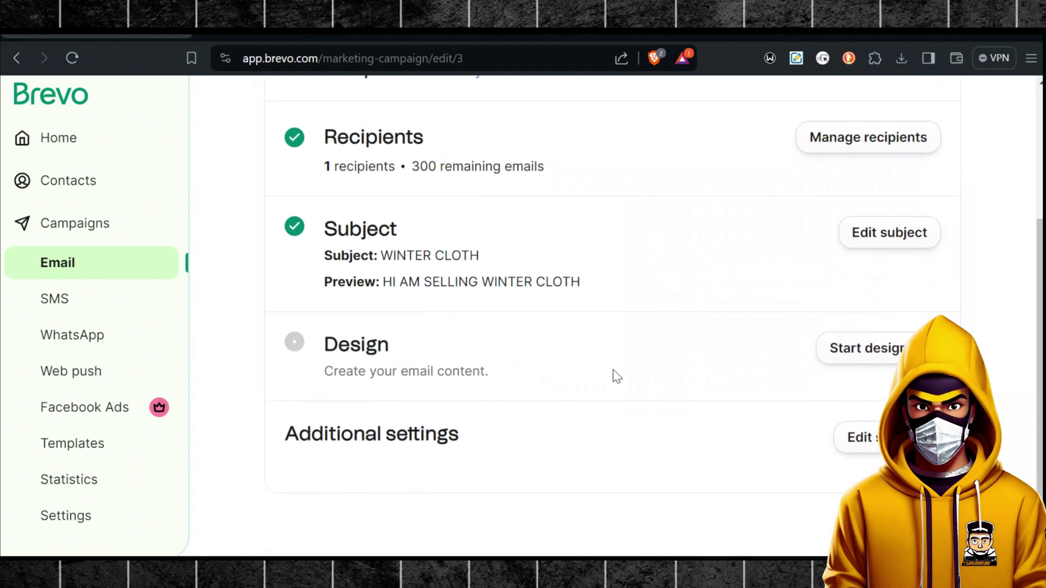
Start designing the email, browse the available layouts and use the "Sell a product" template
left_click(867, 350)
scroll(427, 305, "down", 6)
mouse_move(561, 322)
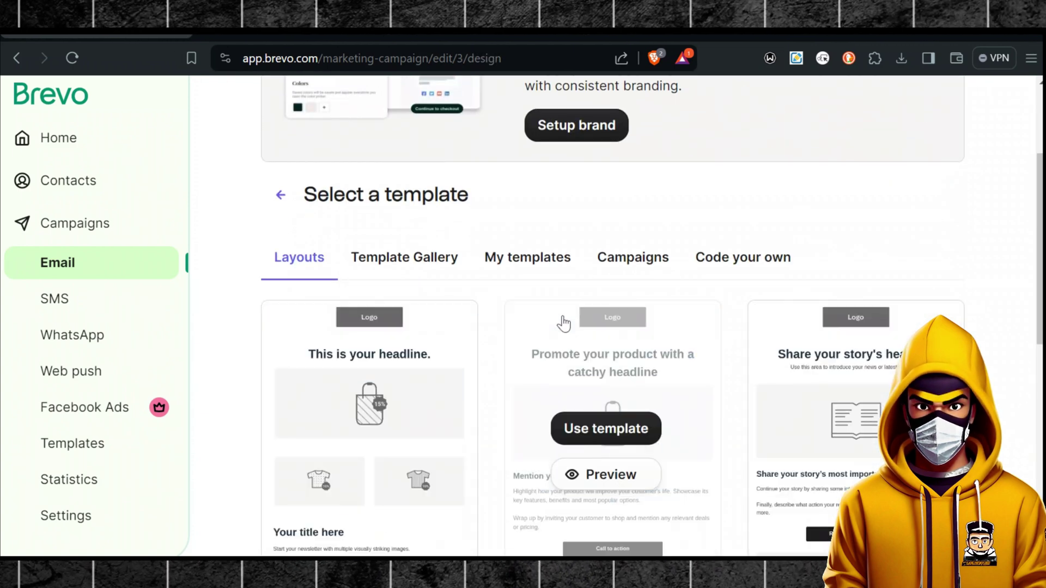
mouse_move(803, 238)
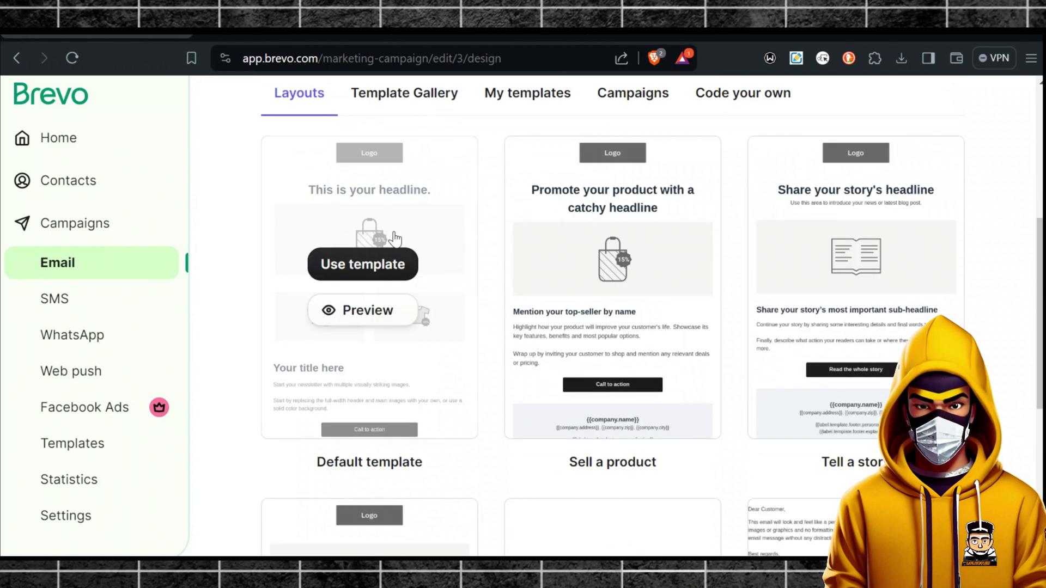
mouse_move(575, 267)
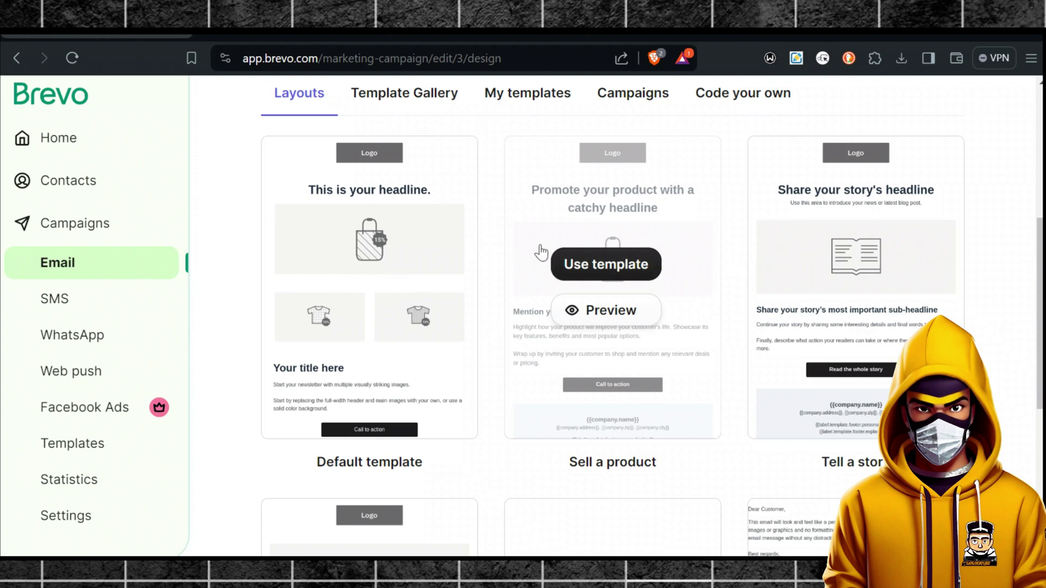
scroll(545, 305, "down", 3)
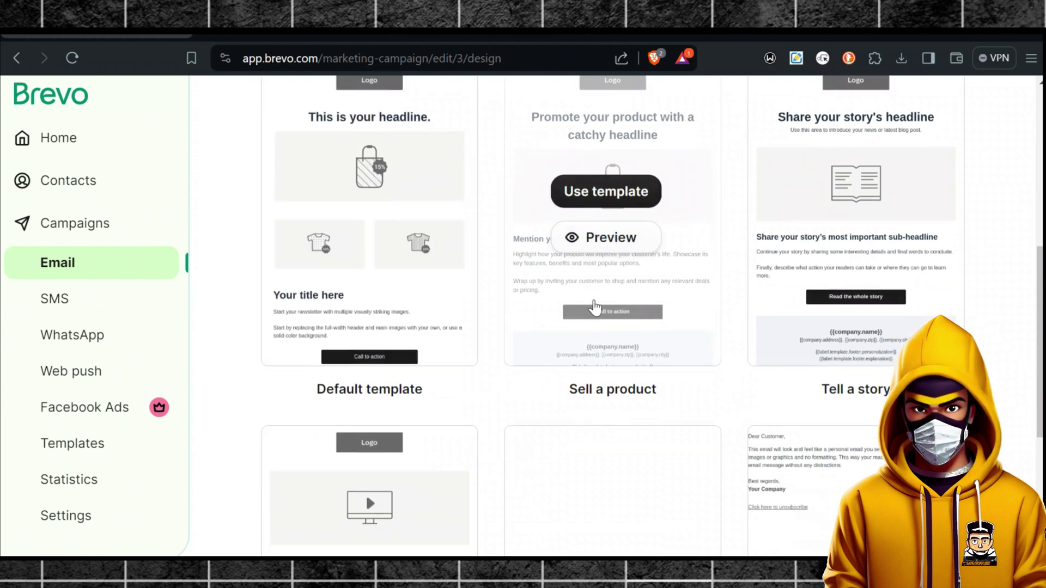
scroll(735, 307, "up", 5)
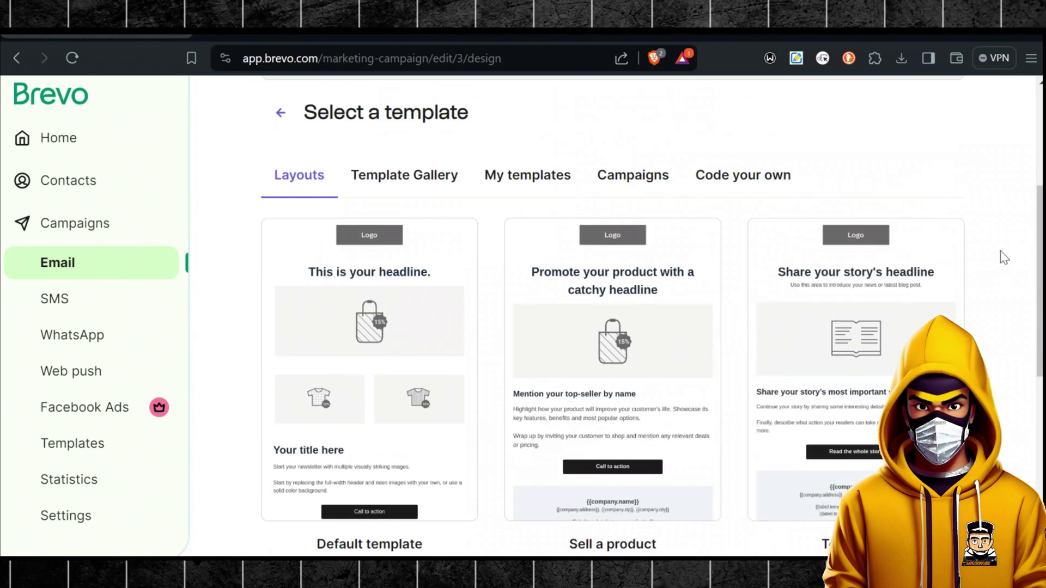
scroll(867, 300, "down", 3)
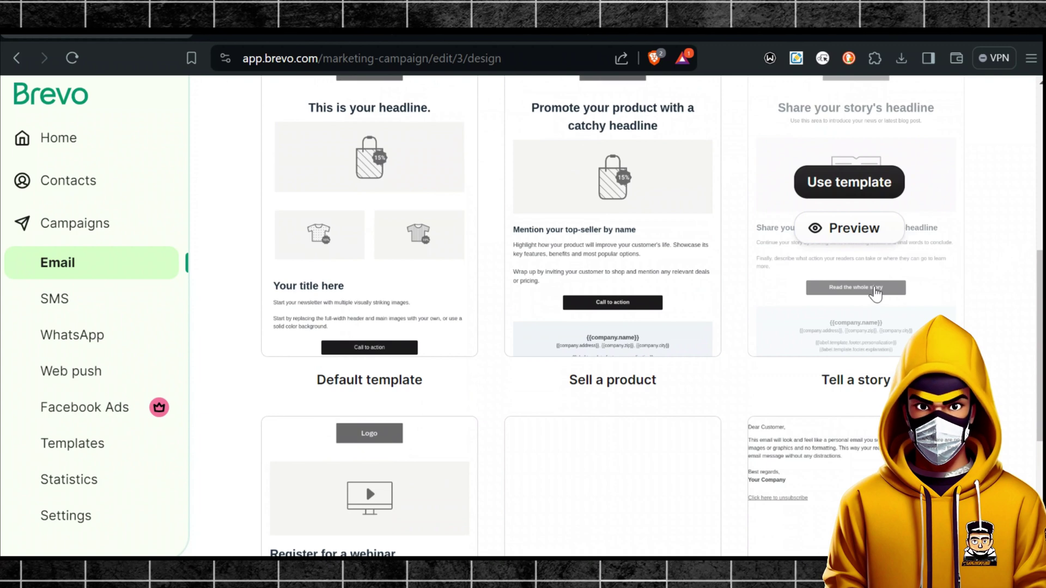
scroll(768, 283, "down", 5)
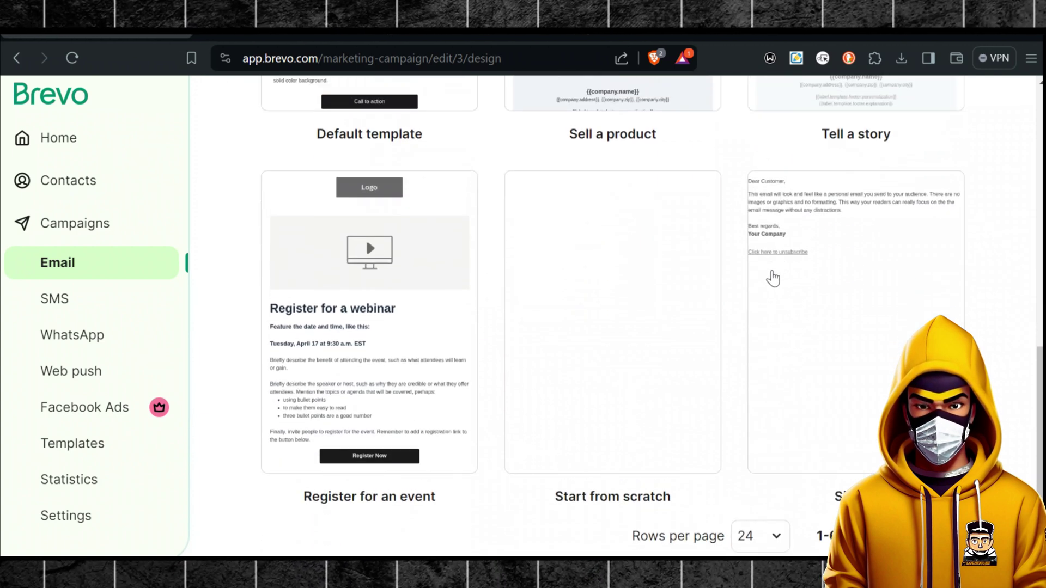
scroll(708, 261, "up", 9)
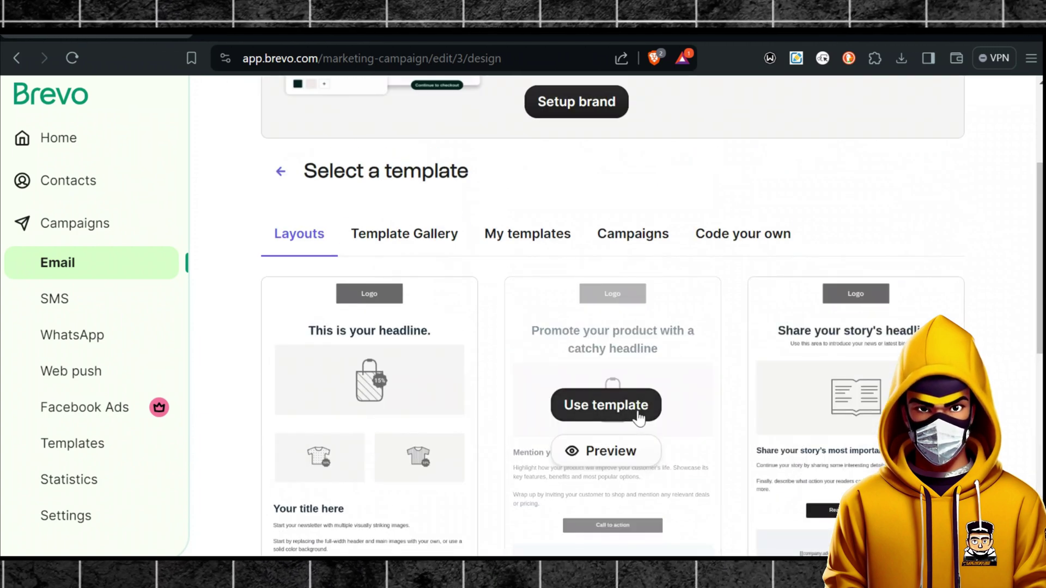
left_click(584, 411)
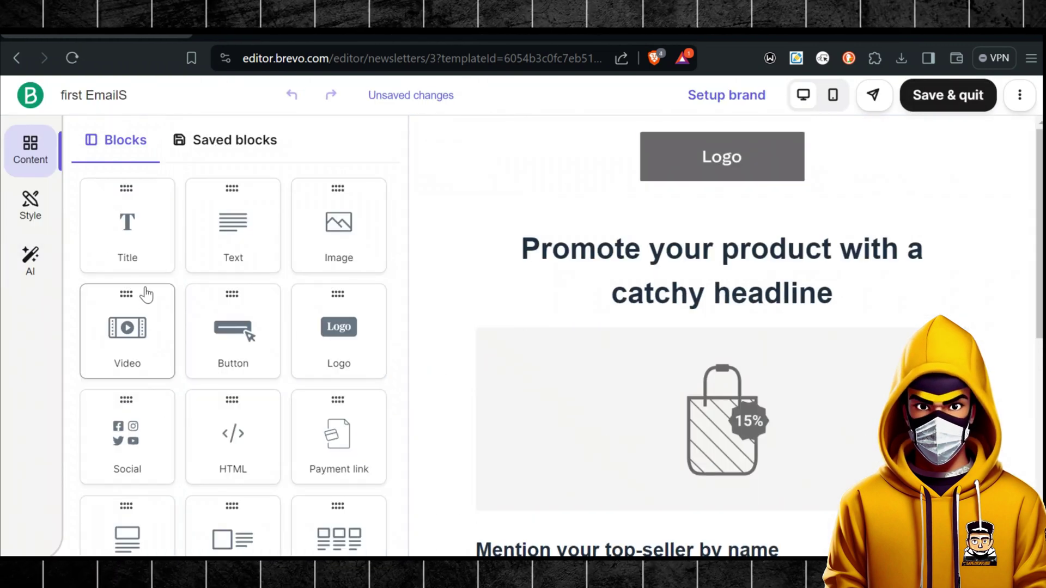
Look over the content blocks and the email layout, and try to delete the "Sent with Brevo" badge from the footer
scroll(285, 392, "down", 5)
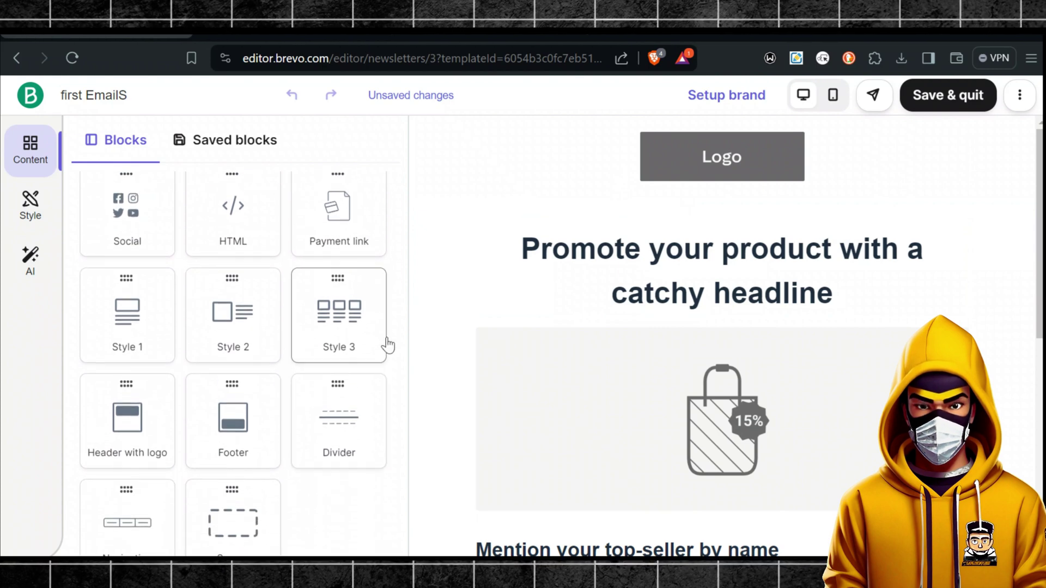
scroll(678, 417, "down", 7)
scroll(746, 523, "down", 1)
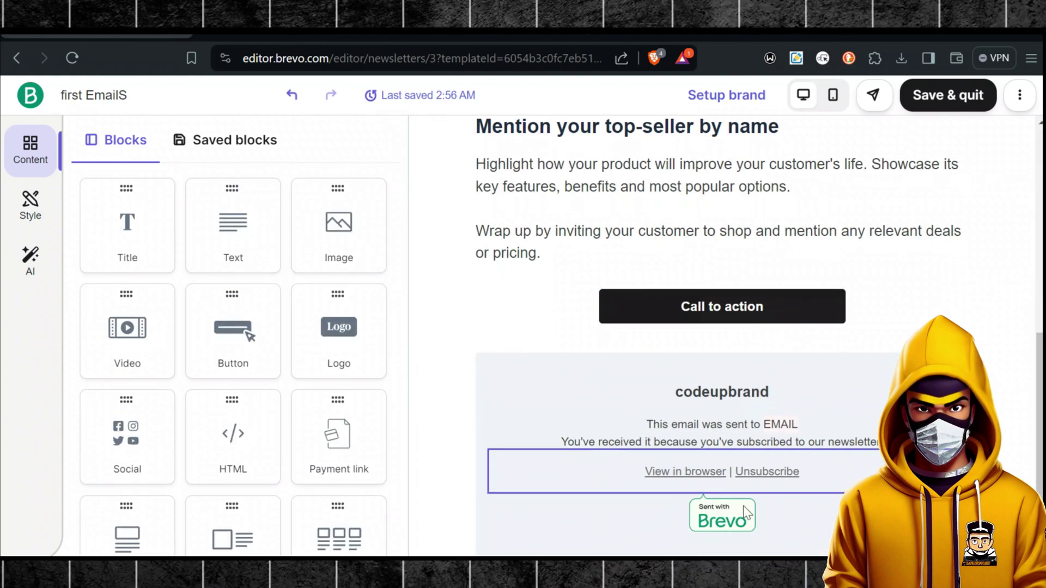
left_click(749, 524)
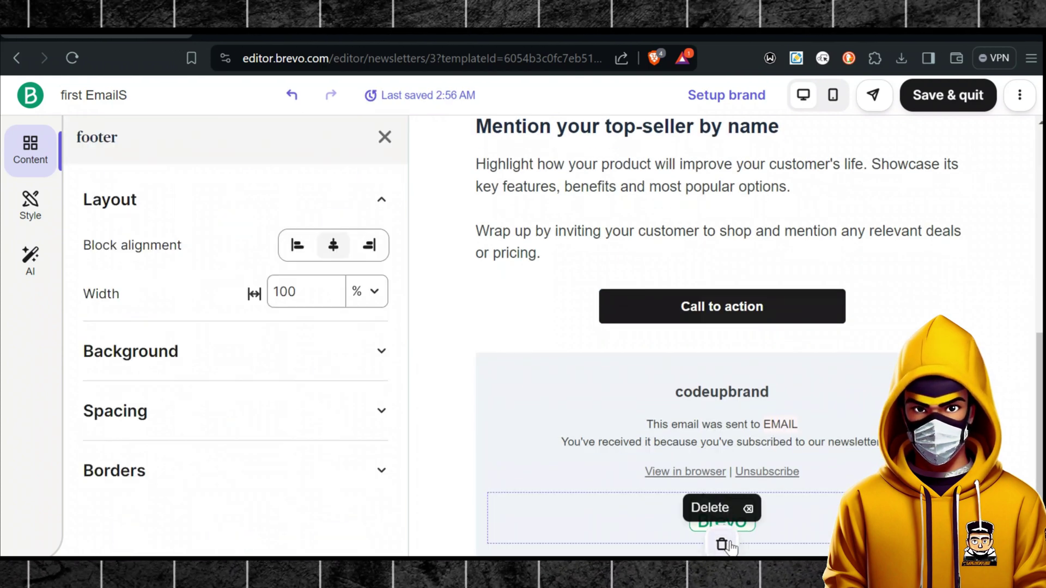
left_click(723, 544)
left_click(1027, 98)
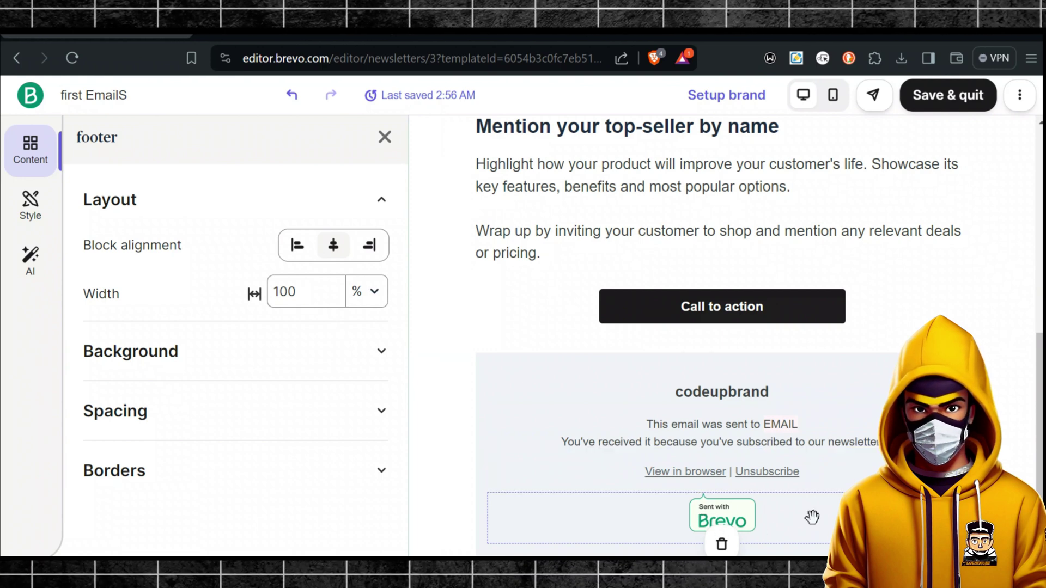
scroll(812, 516, "up", 10)
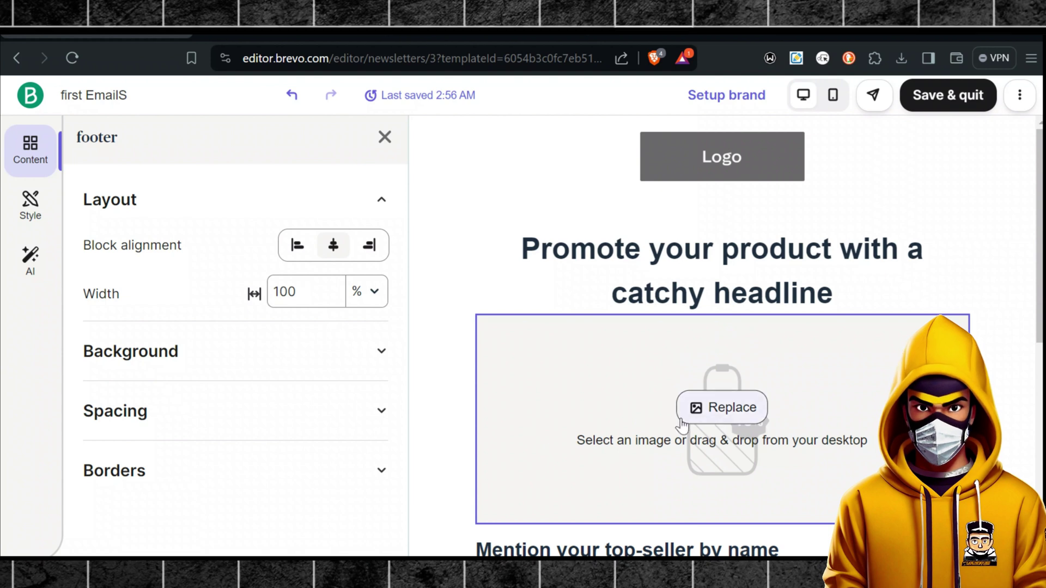
Check the content library for replacing the product image, leave it unchanged, and save and quit the email design
left_click(750, 414)
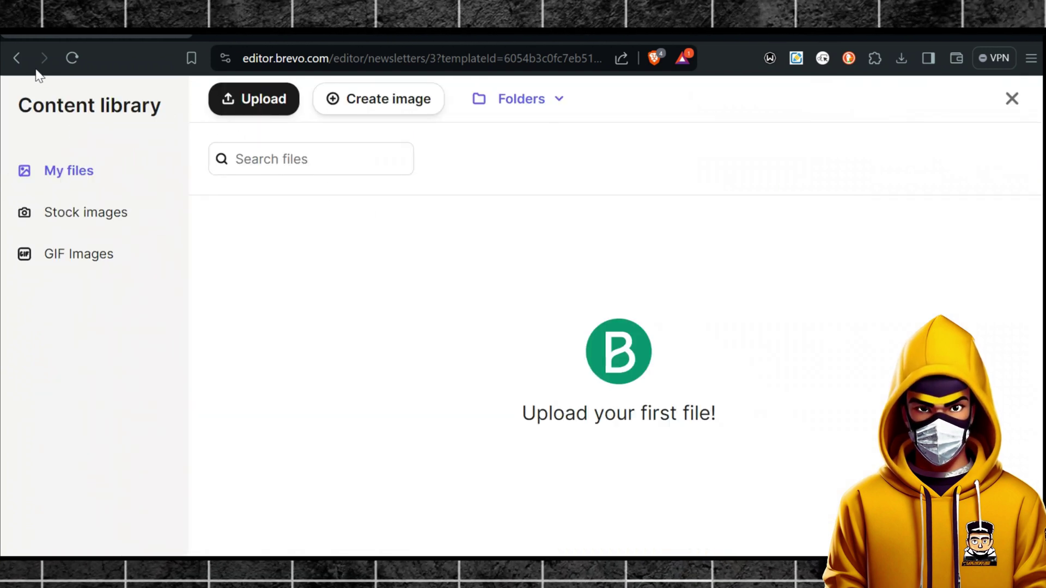
left_click(1011, 99)
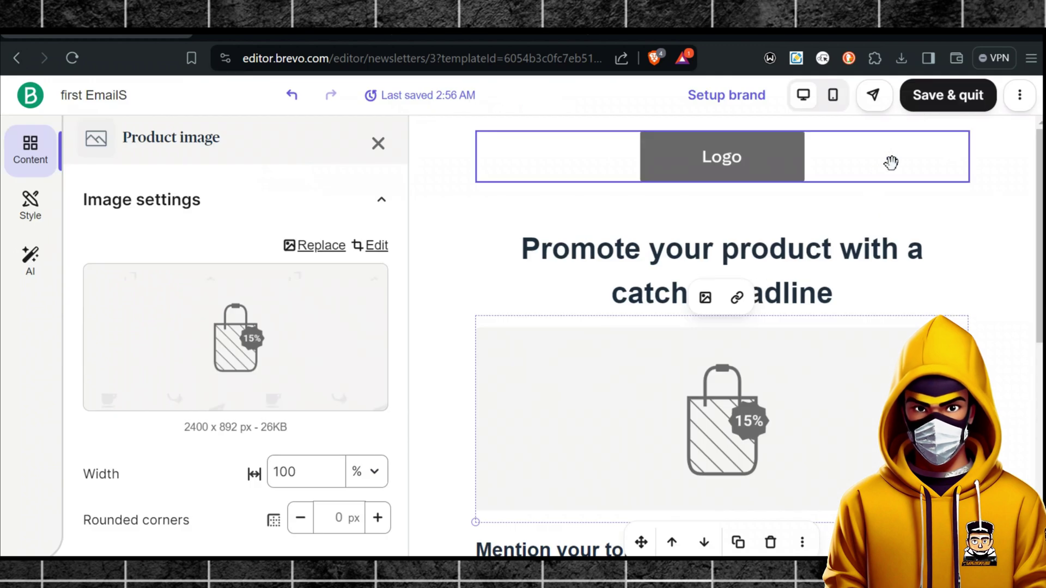
left_click(953, 106)
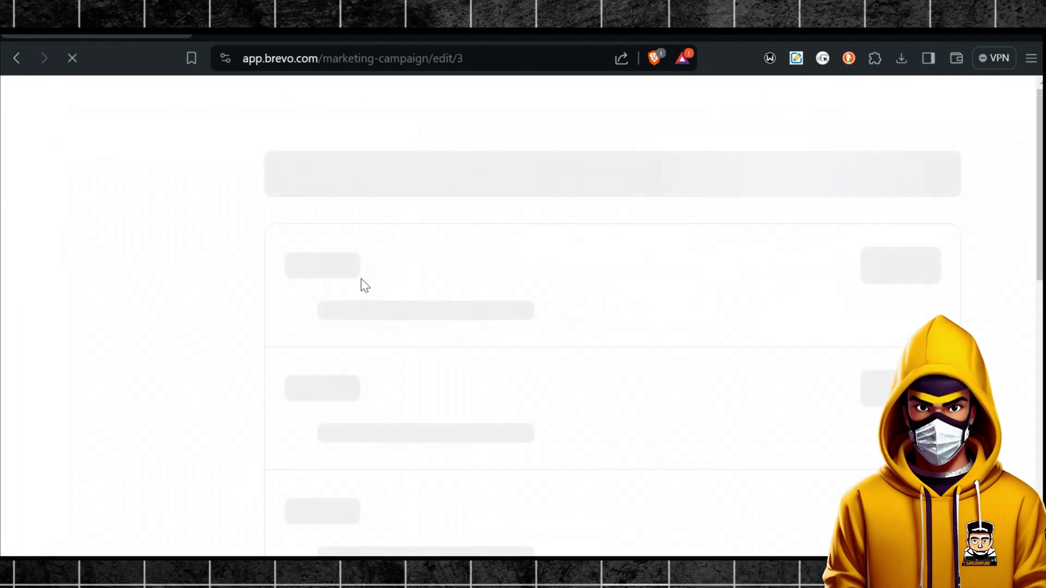
Open the campaign's preview and test view and choose the account's own e-mail address as the test recipient
scroll(583, 327, "down", 10)
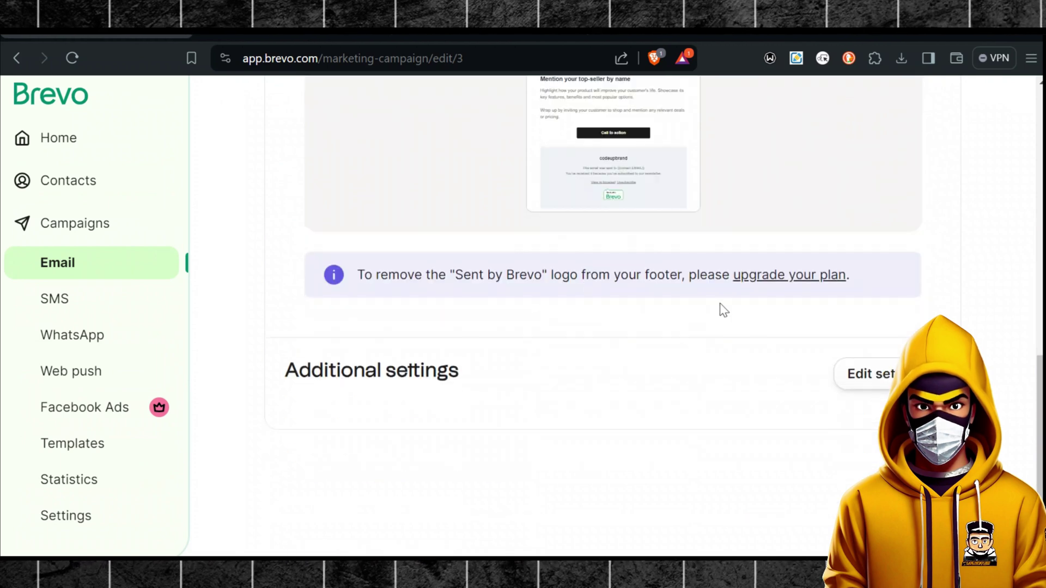
scroll(763, 304, "up", 5)
scroll(693, 511, "down", 1)
mouse_move(651, 444)
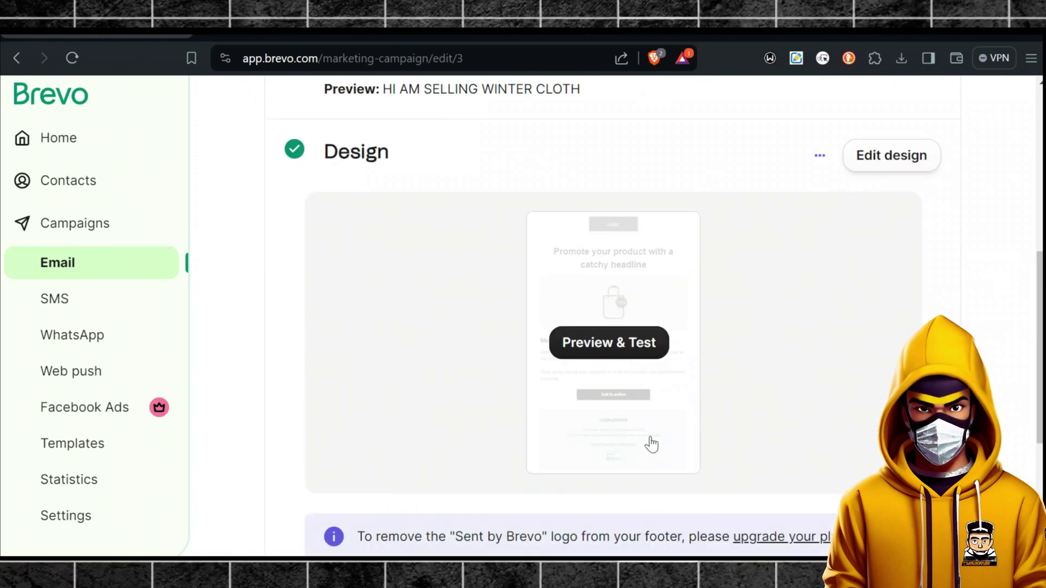
scroll(768, 333, "up", 6)
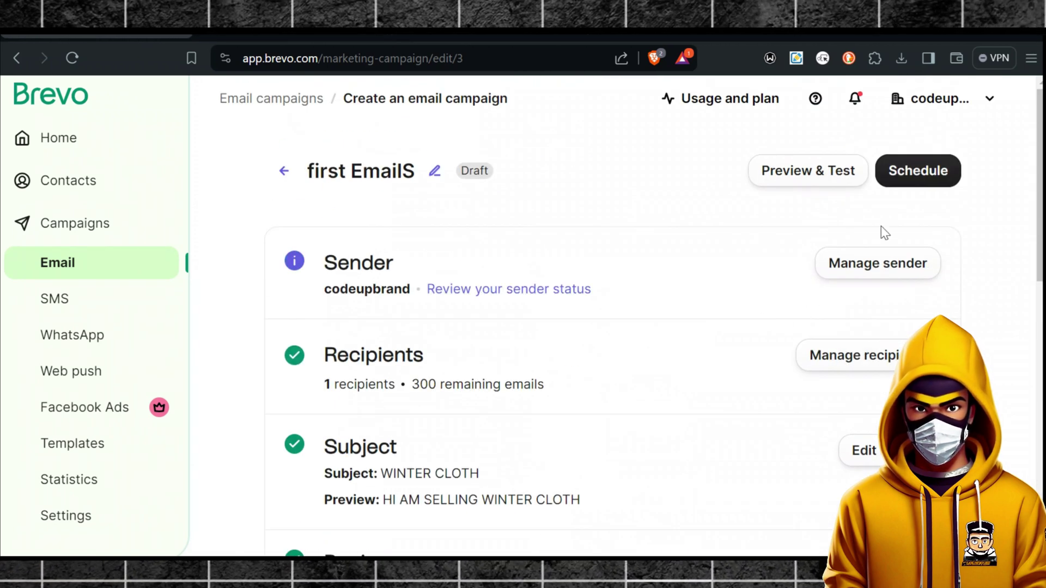
left_click(817, 174)
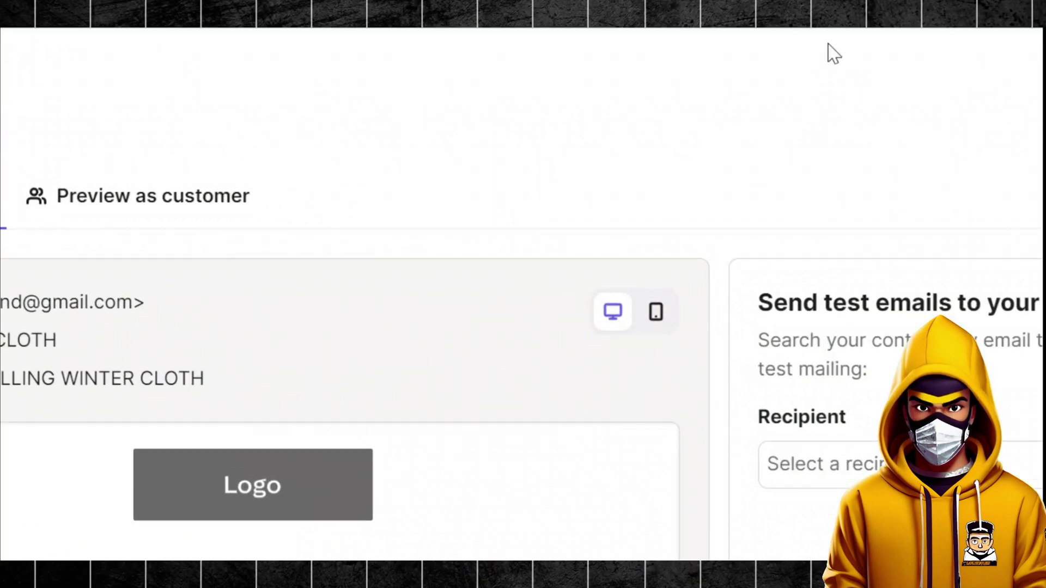
left_click(948, 465)
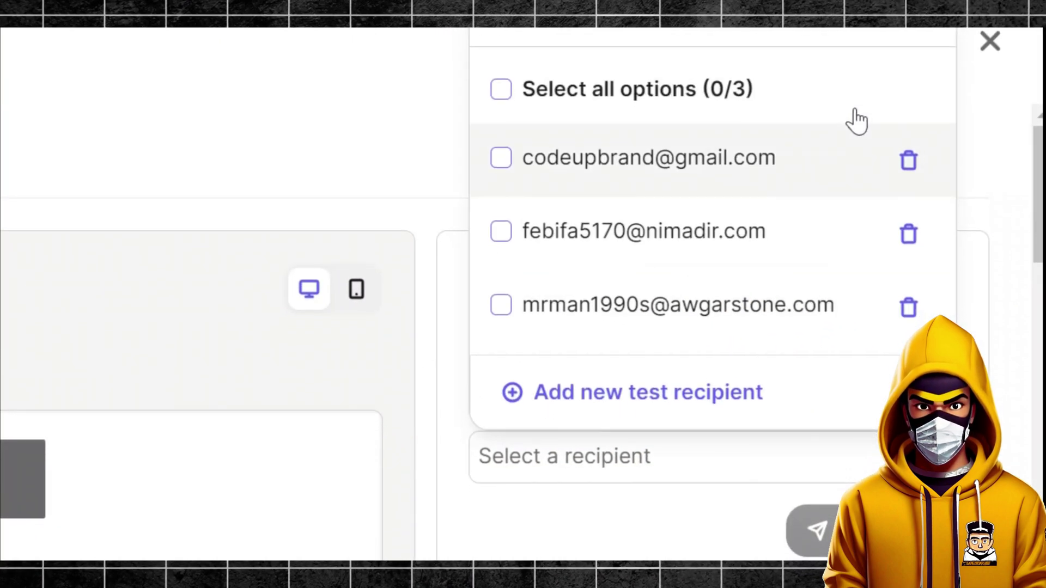
left_click(787, 173)
left_click(675, 561)
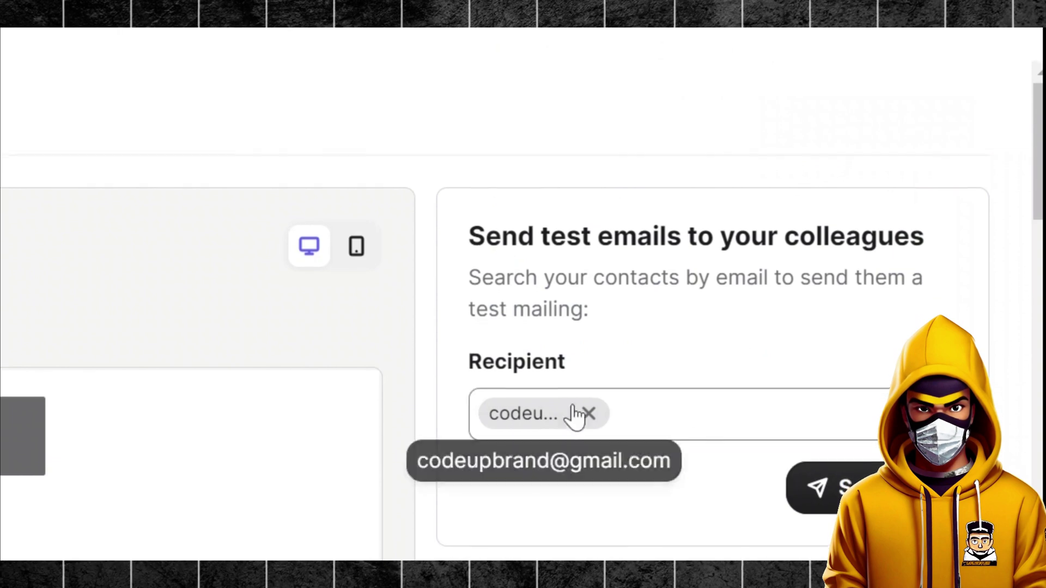
Send the test email to the chosen recipient
scroll(744, 155, "down", 5)
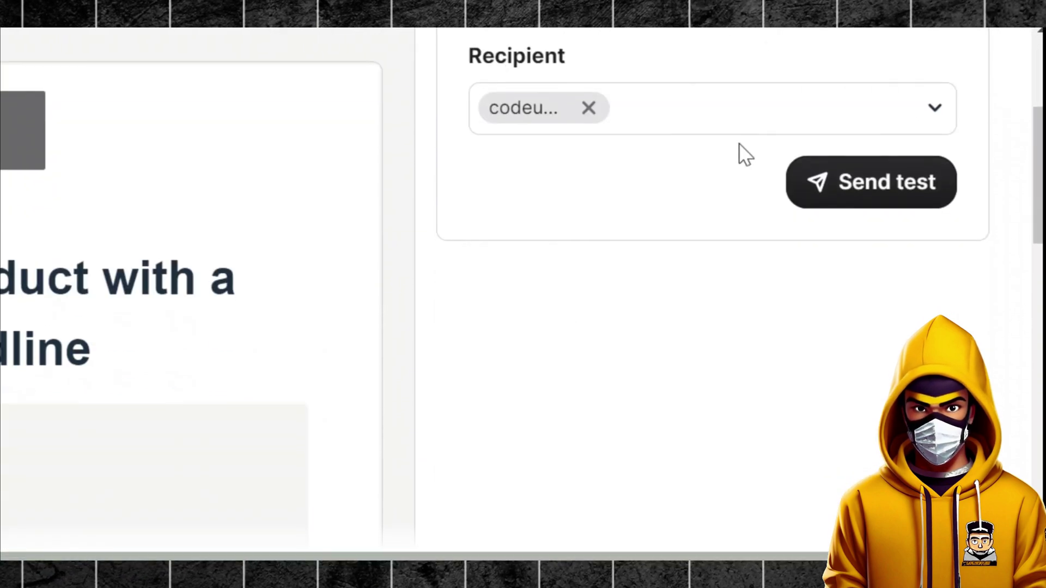
left_click(736, 121)
left_click(441, 210)
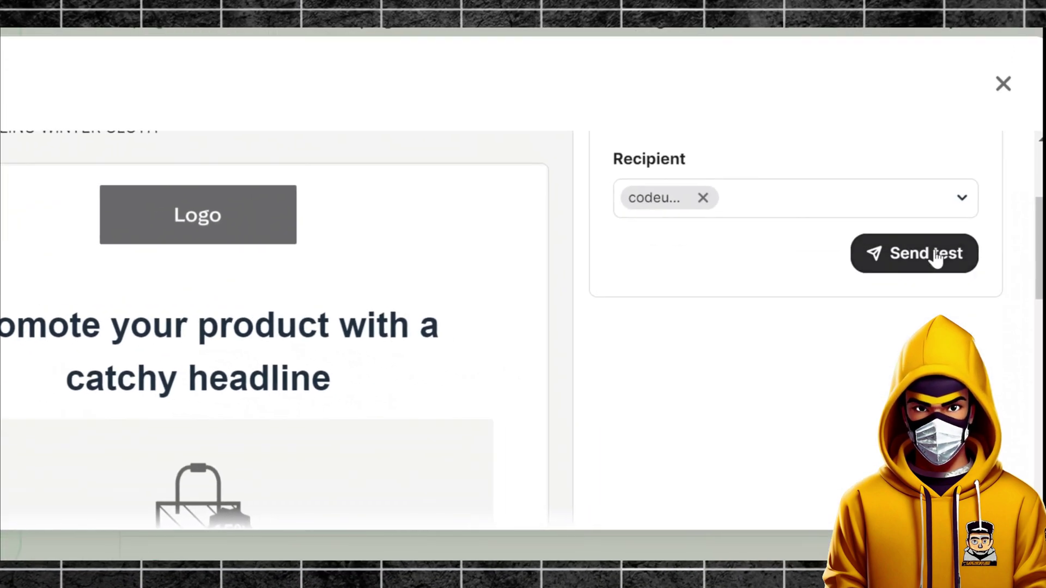
left_click(936, 259)
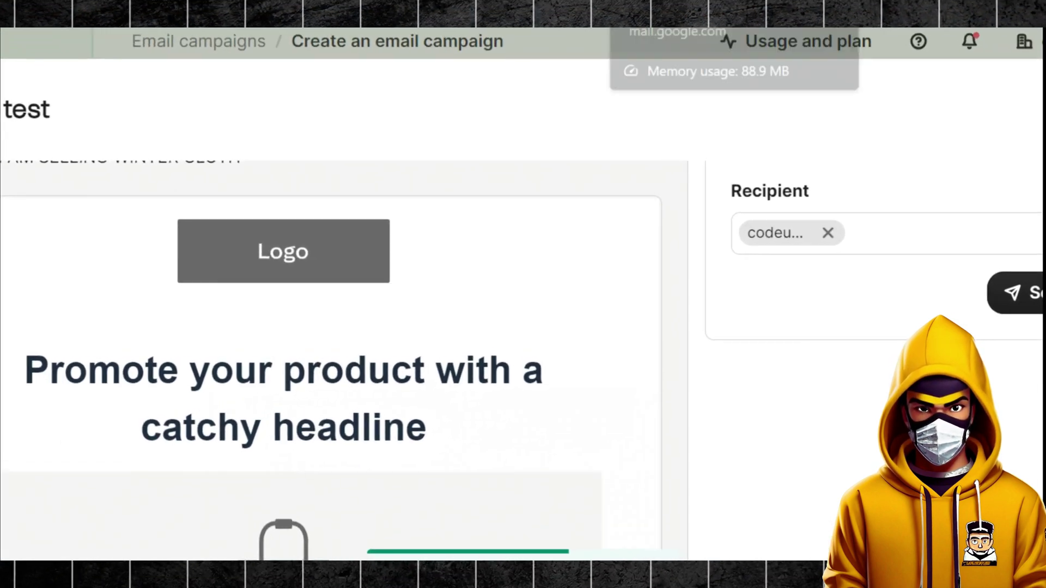
Switch to Gmail, open the "TEST - WINTER CLOTH" email and examine its sender and delivery details
left_click(670, 3)
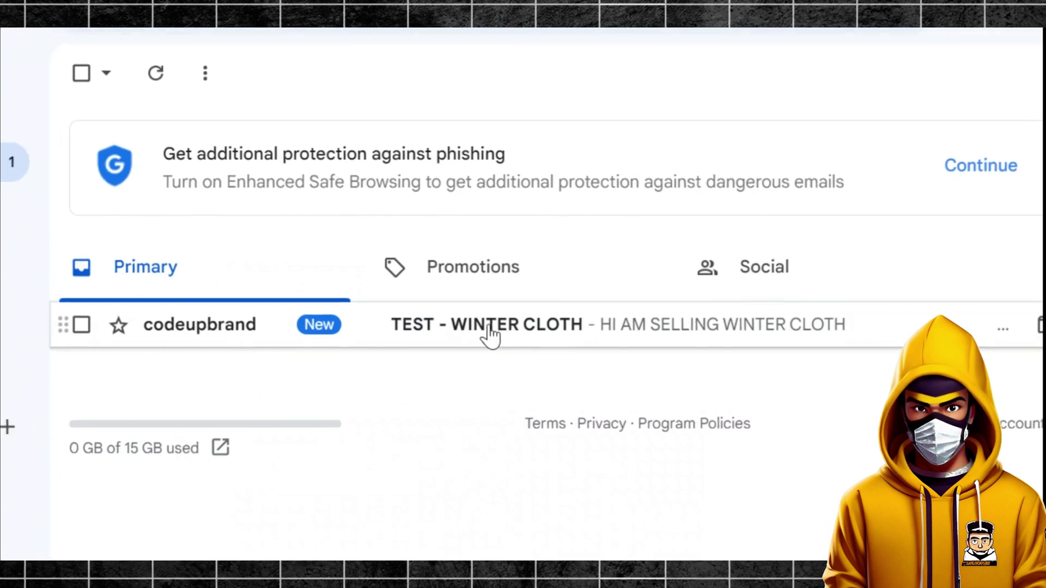
left_click(489, 326)
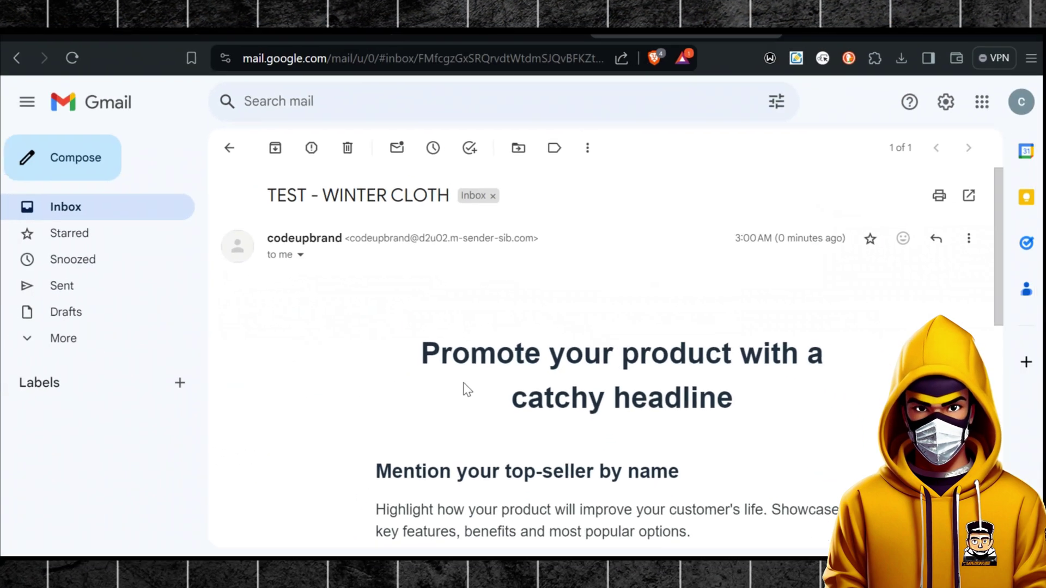
left_click(300, 256)
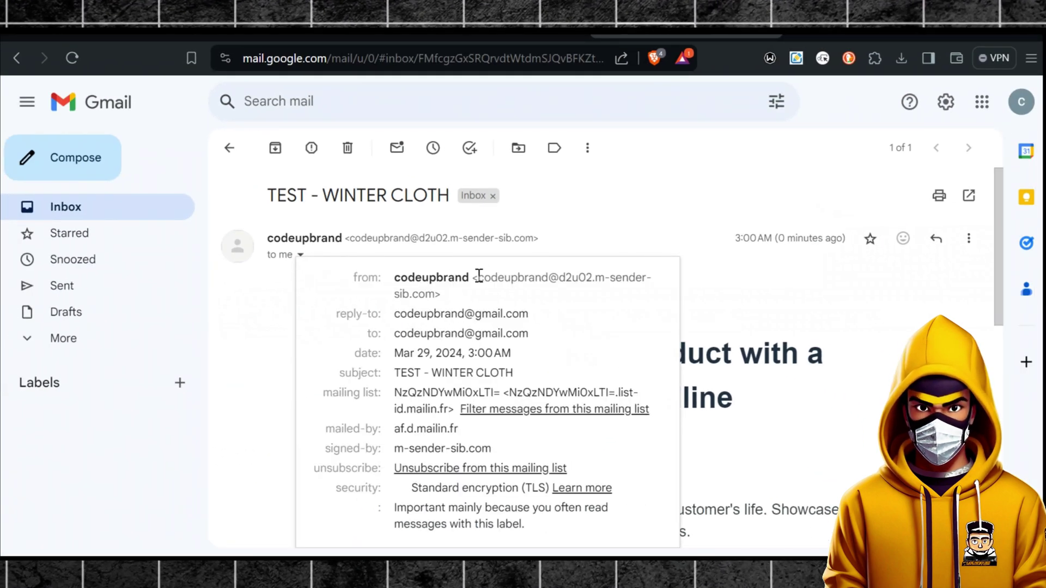
left_click(553, 279)
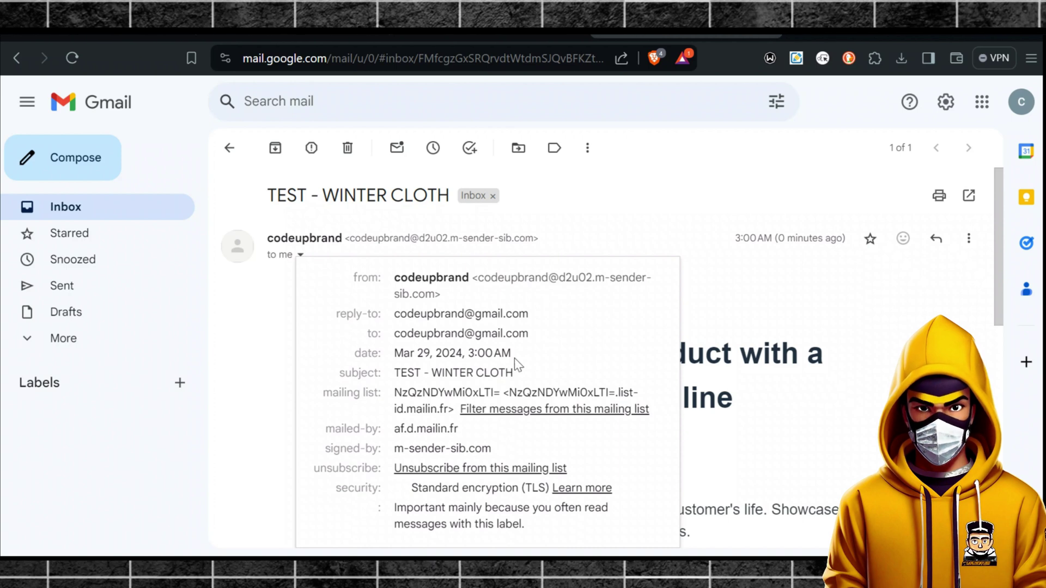
Close the message details and look through the test email's body from headline to footer
scroll(534, 393, "down", 3)
left_click(794, 291)
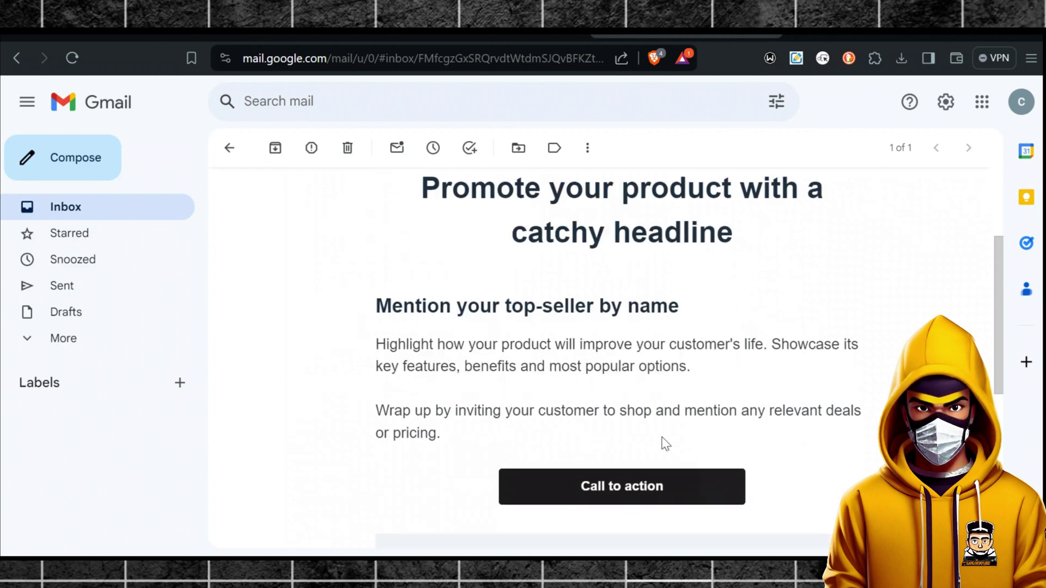
scroll(661, 440, "down", 10)
scroll(663, 444, "up", 15)
scroll(663, 444, "down", 10)
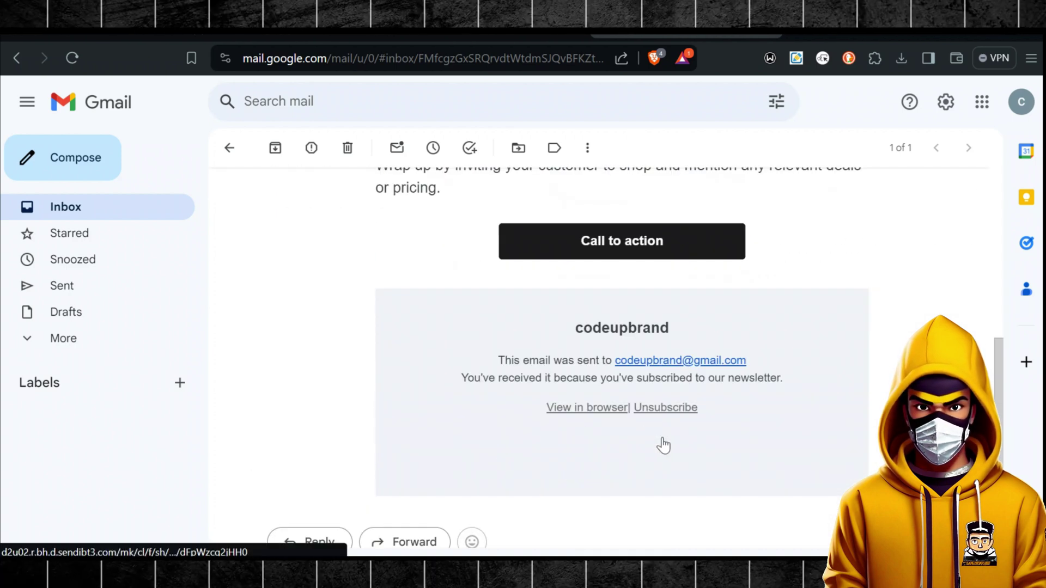
scroll(583, 355, "up", 15)
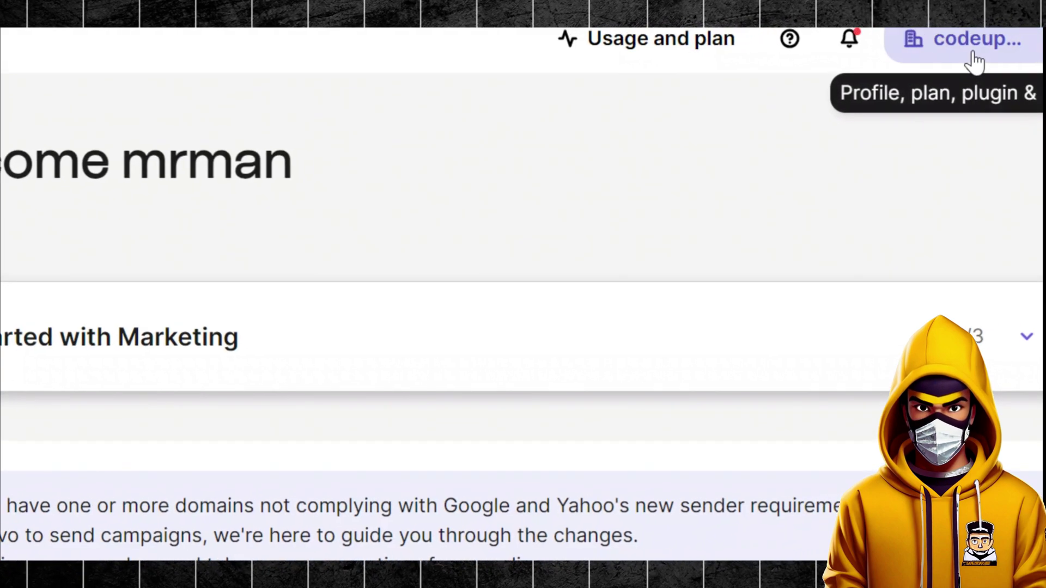
Switch back to Brevo, open the account's SMTP & API settings and examine the SMTP server details and SMTP keys
left_click(1013, 52)
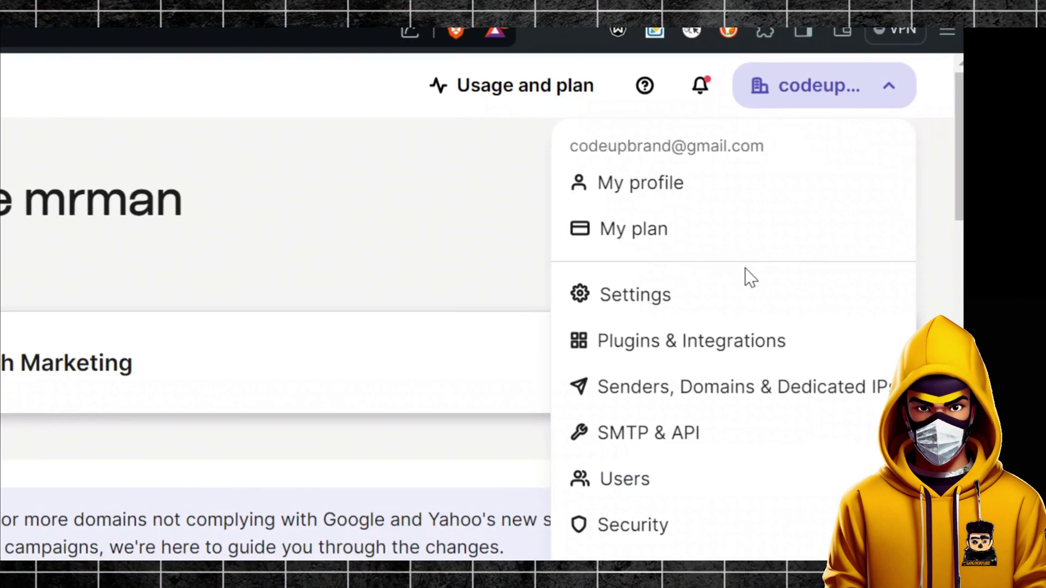
left_click(918, 94)
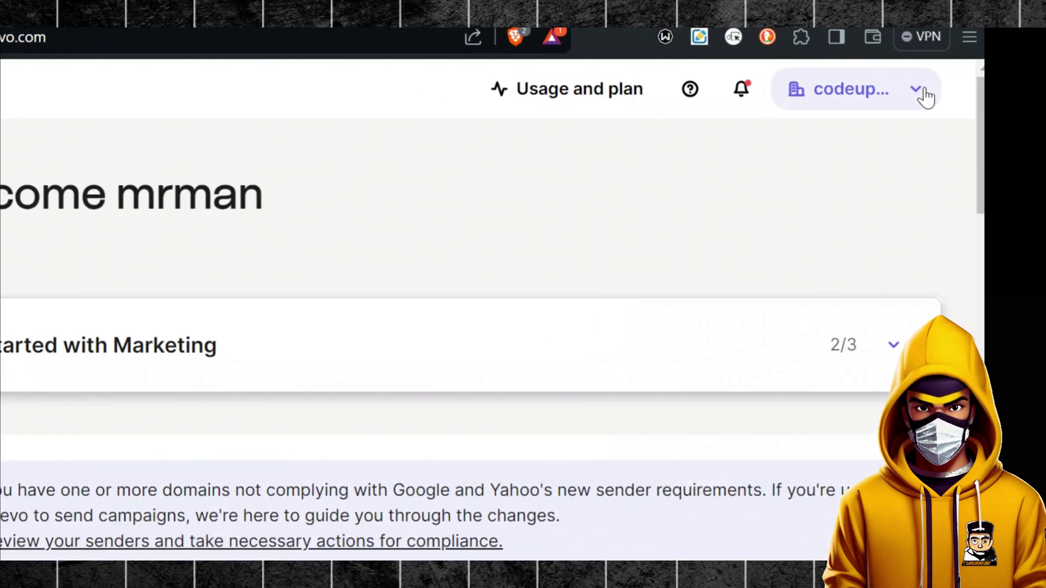
left_click(917, 94)
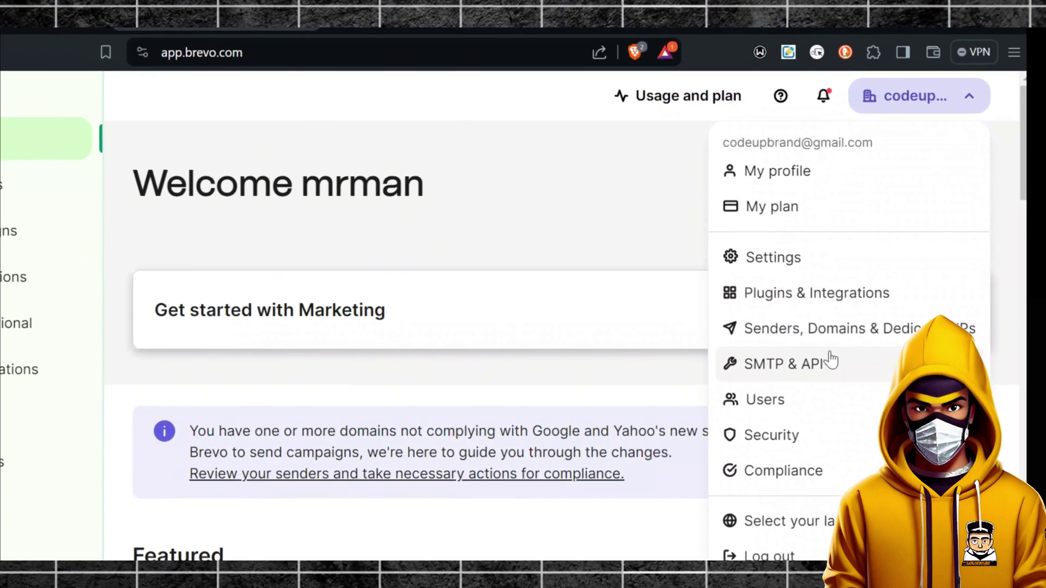
left_click(819, 366)
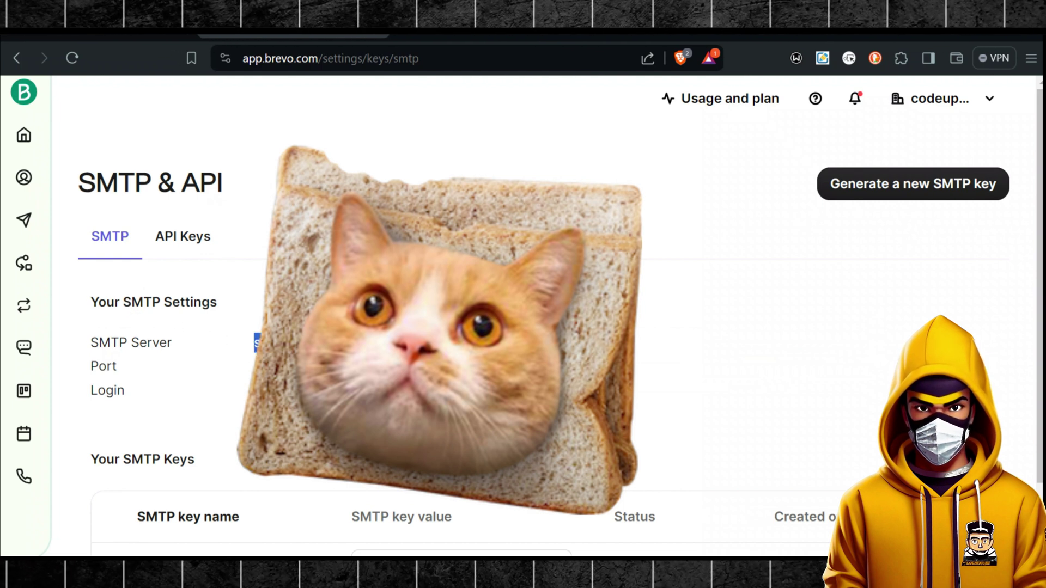
left_click_drag(267, 376, 283, 459)
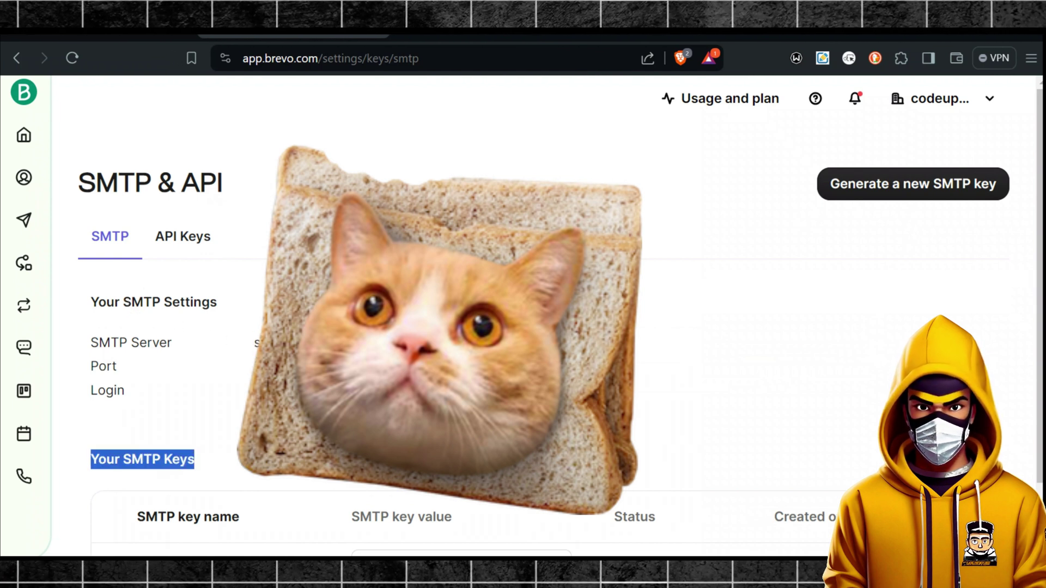
scroll(236, 442, "down", 2)
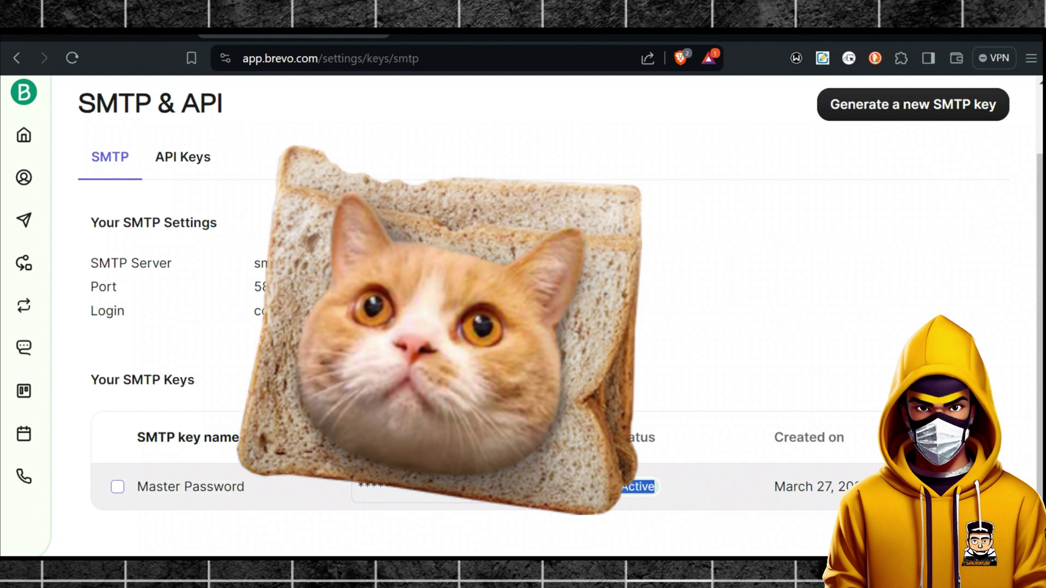
left_click(699, 316)
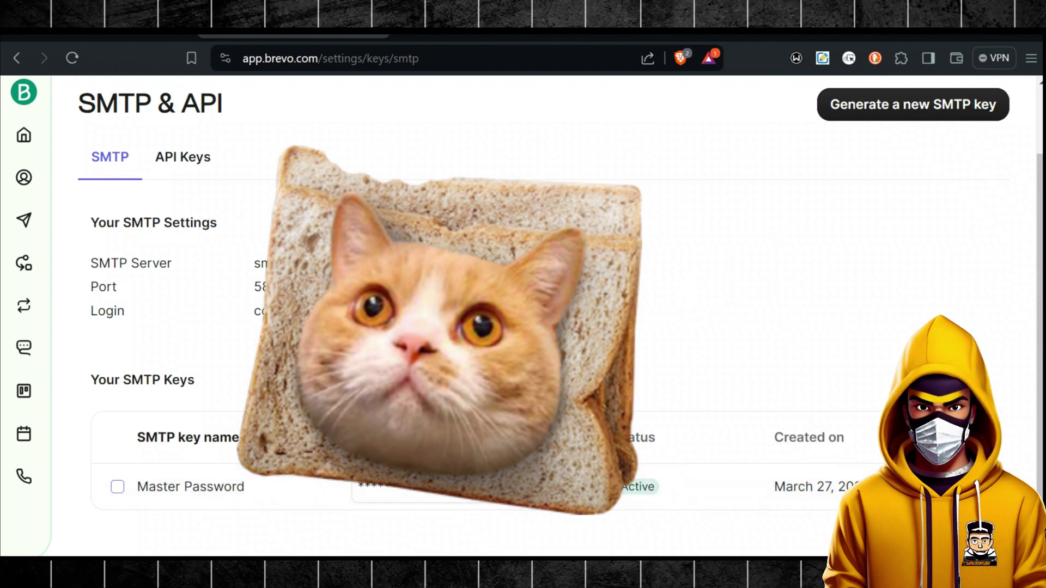